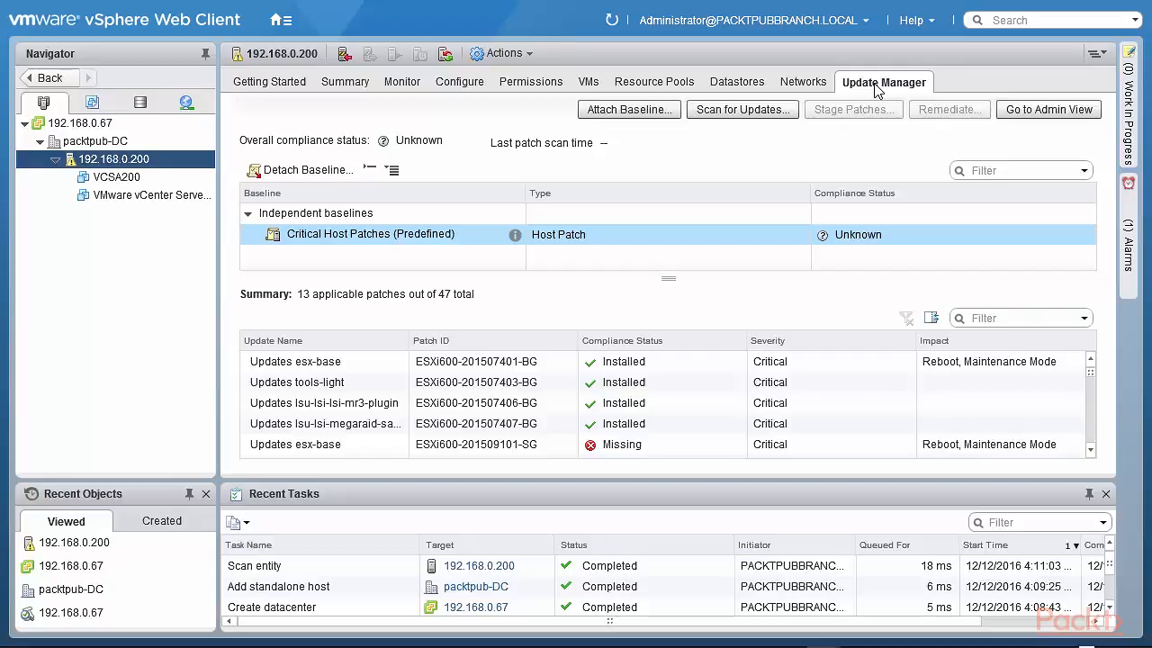
Attach the Critical Host Patches (Predefined) baseline to host 192.168.0.200 and scan the host for patches, extensions and upgrades
click(645, 111)
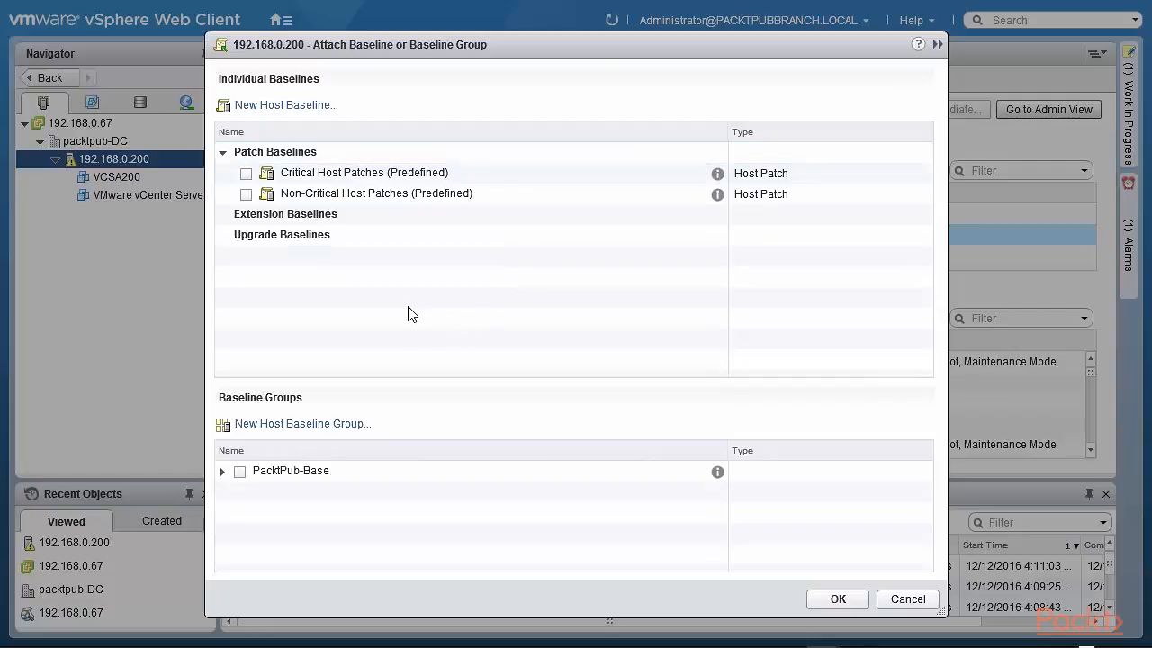
click(245, 176)
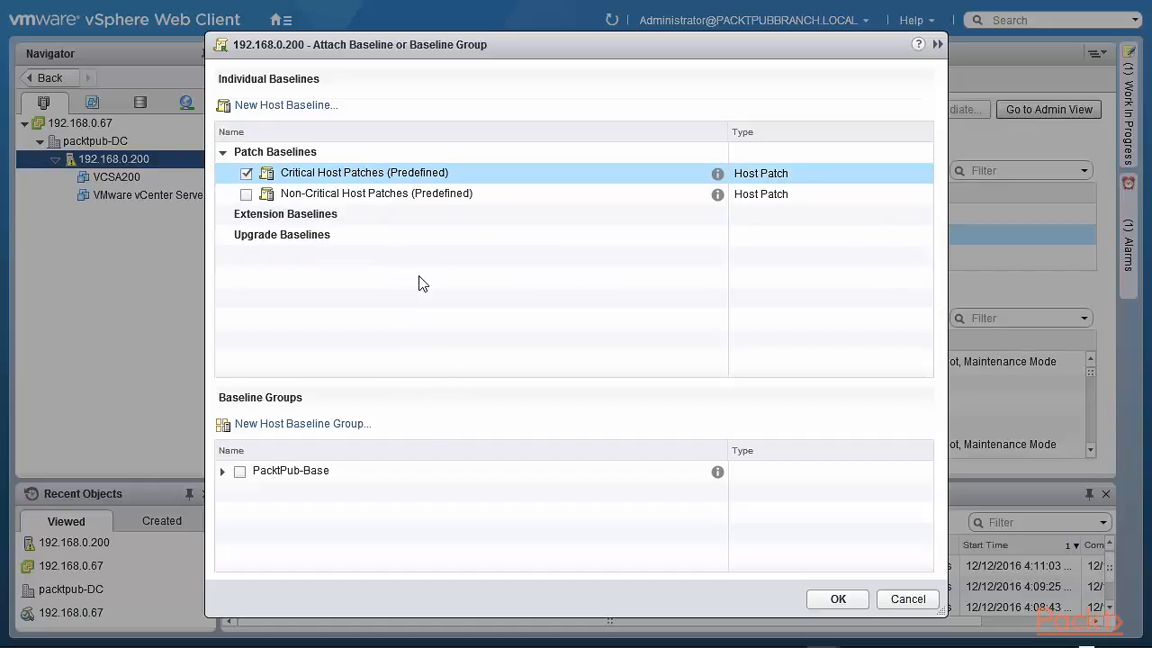
click(845, 598)
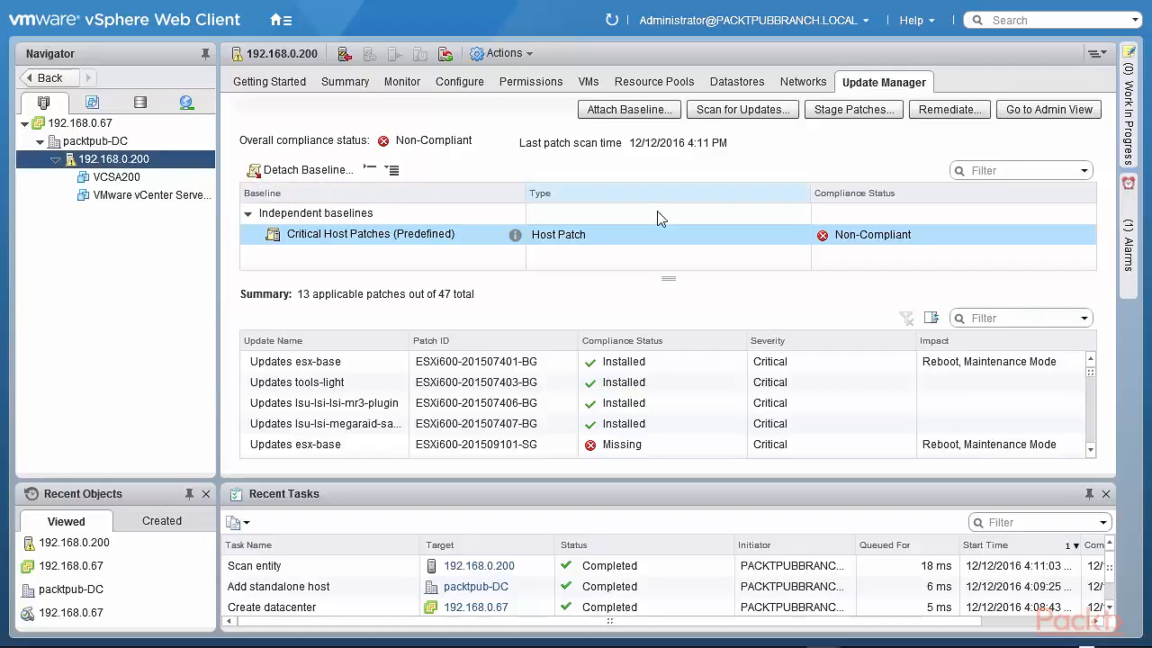
click(737, 111)
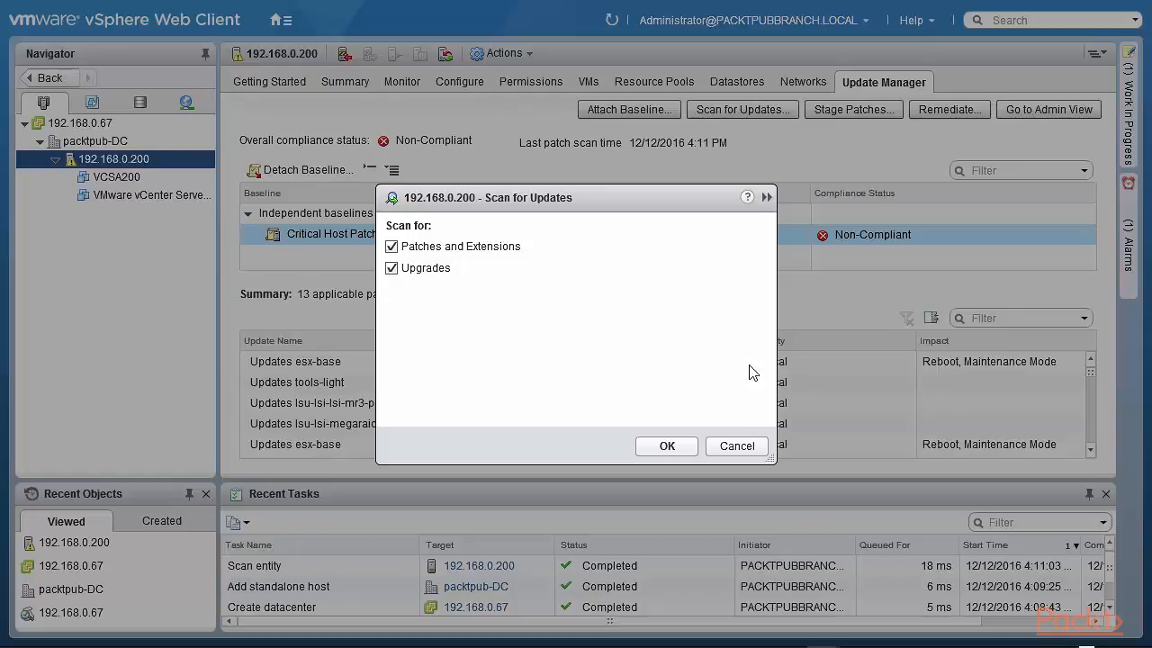
click(676, 449)
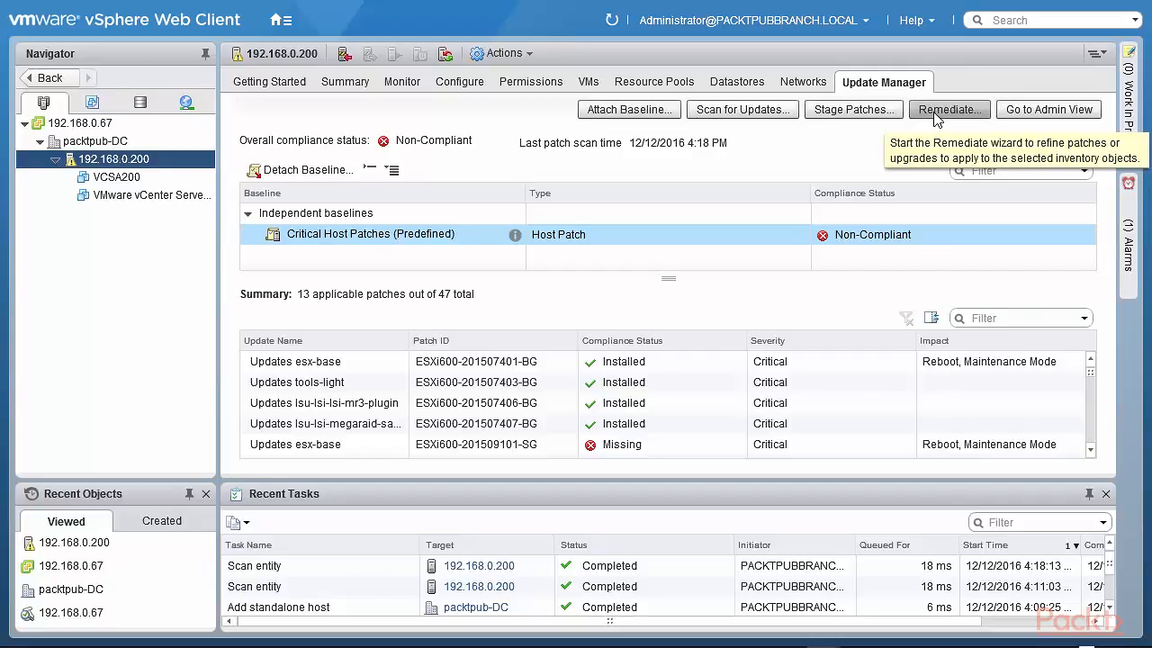
Set up patch staging with the Critical Host Patches (Predefined) baseline, host 192.168.0.200 and all 13 patches, including VMware ESXi 6.0 Complete Update 2
click(845, 109)
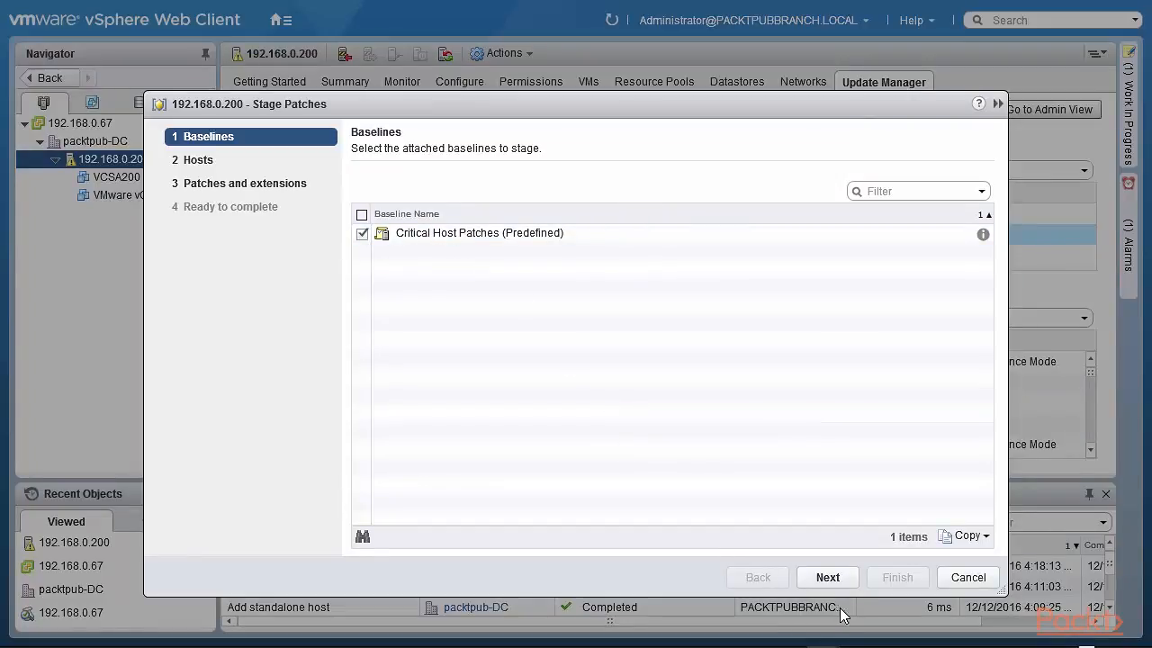
click(851, 583)
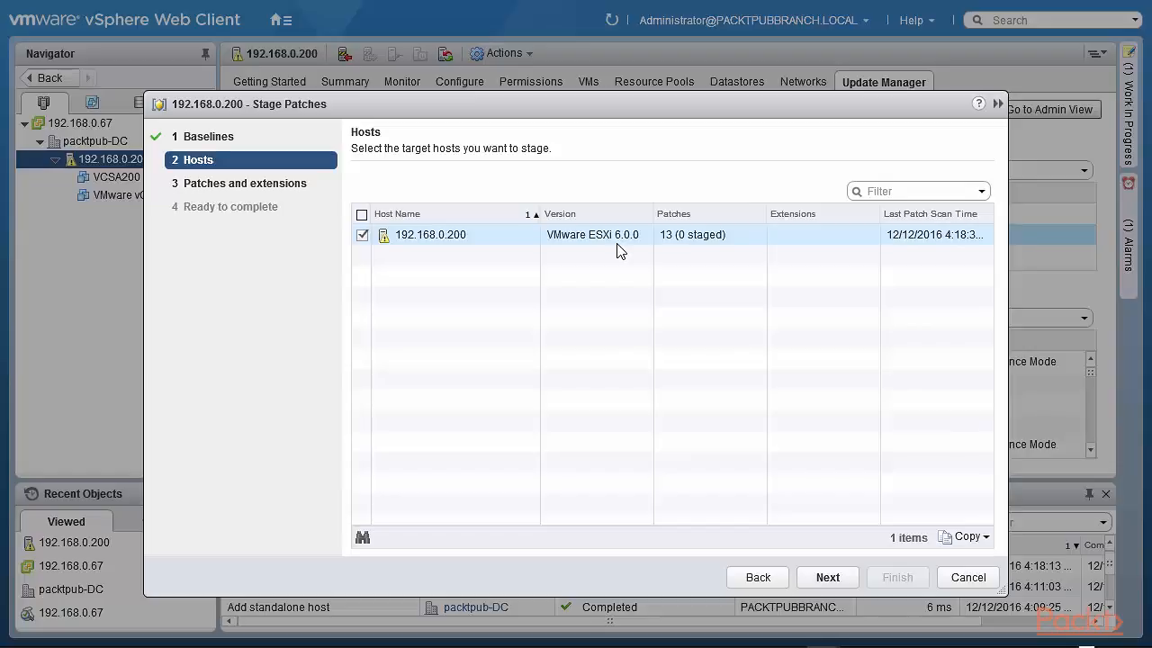
click(830, 577)
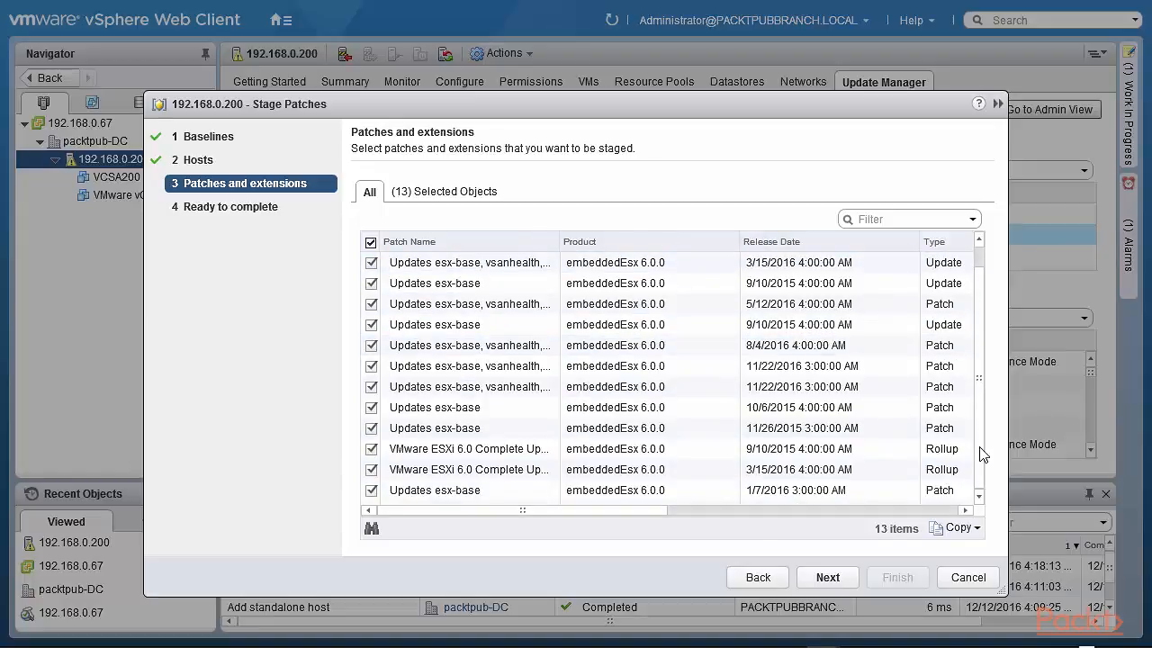
scroll(980, 399, up, 1)
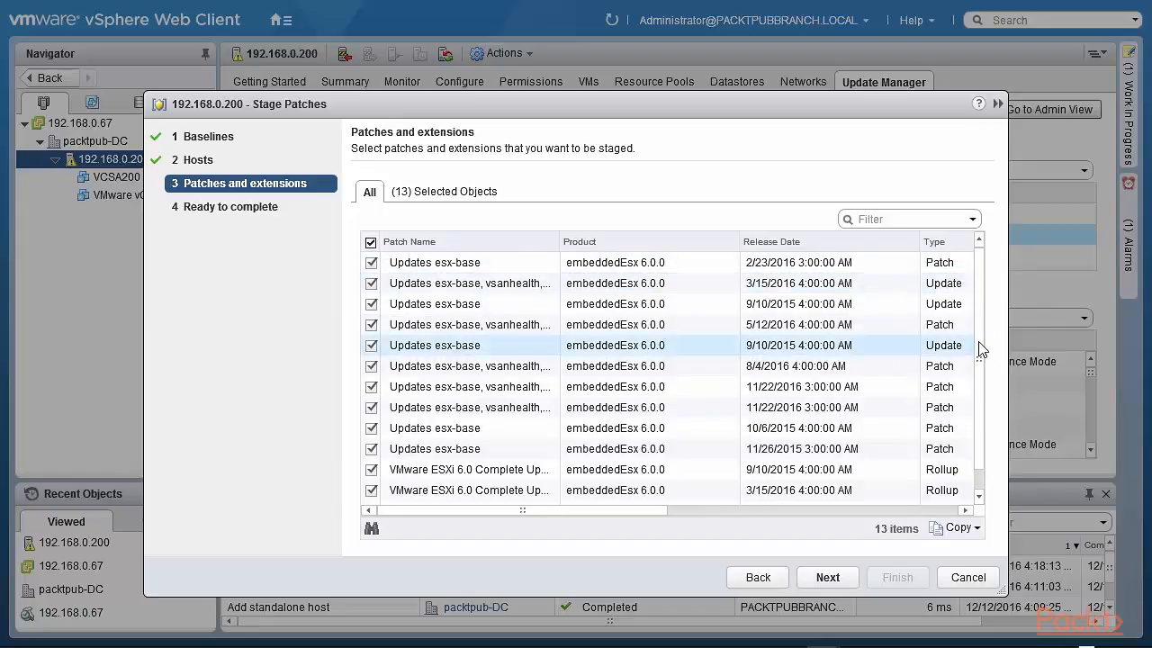
scroll(979, 347, down, 1)
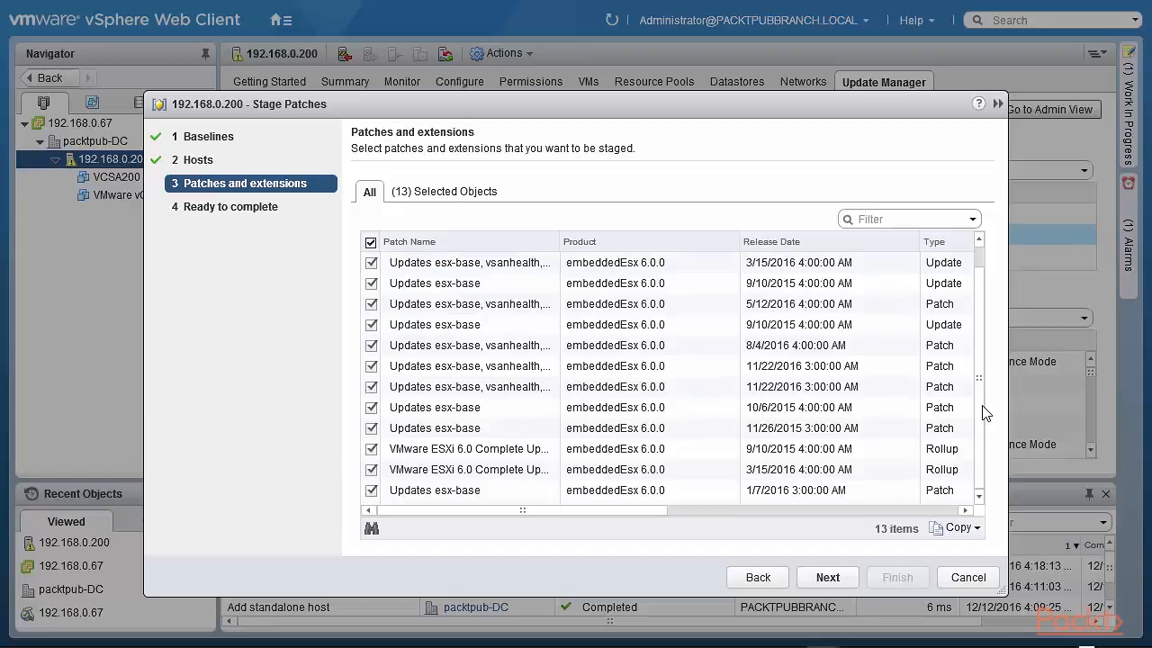
scroll(979, 387, up, 1)
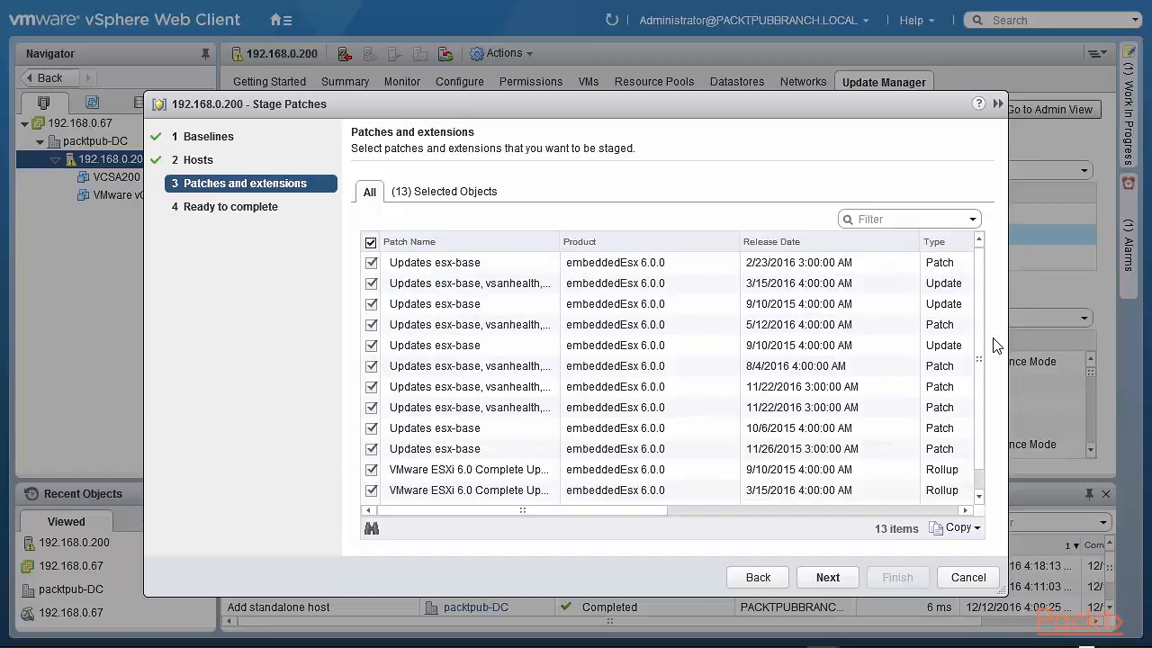
scroll(973, 421, down, 1)
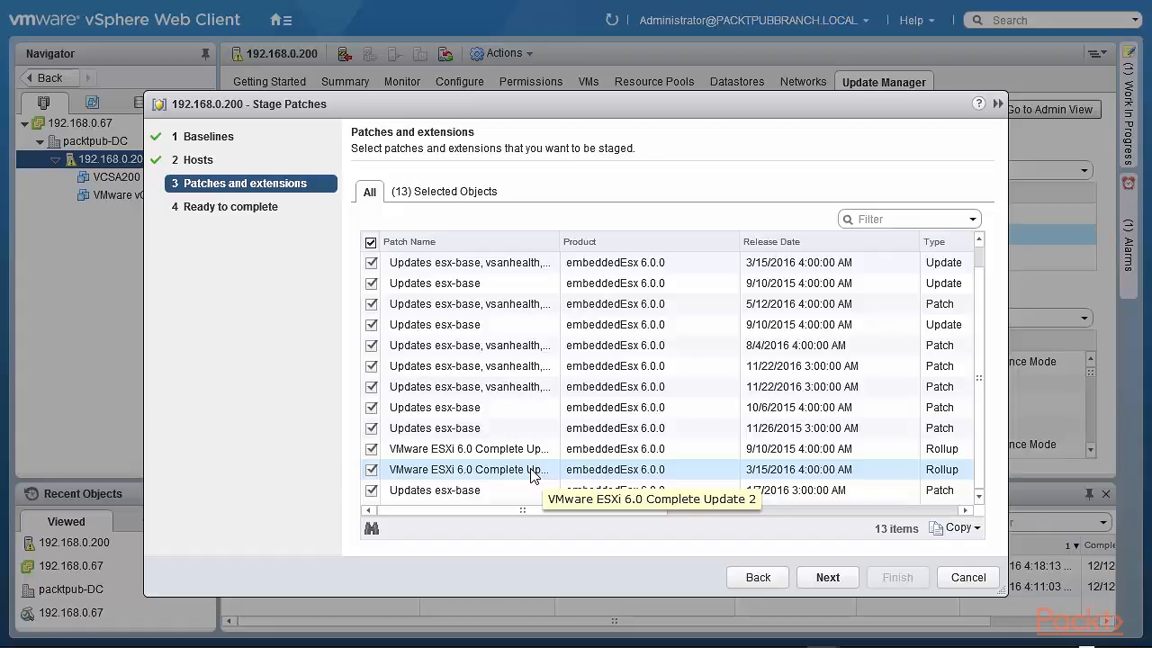
click(371, 470)
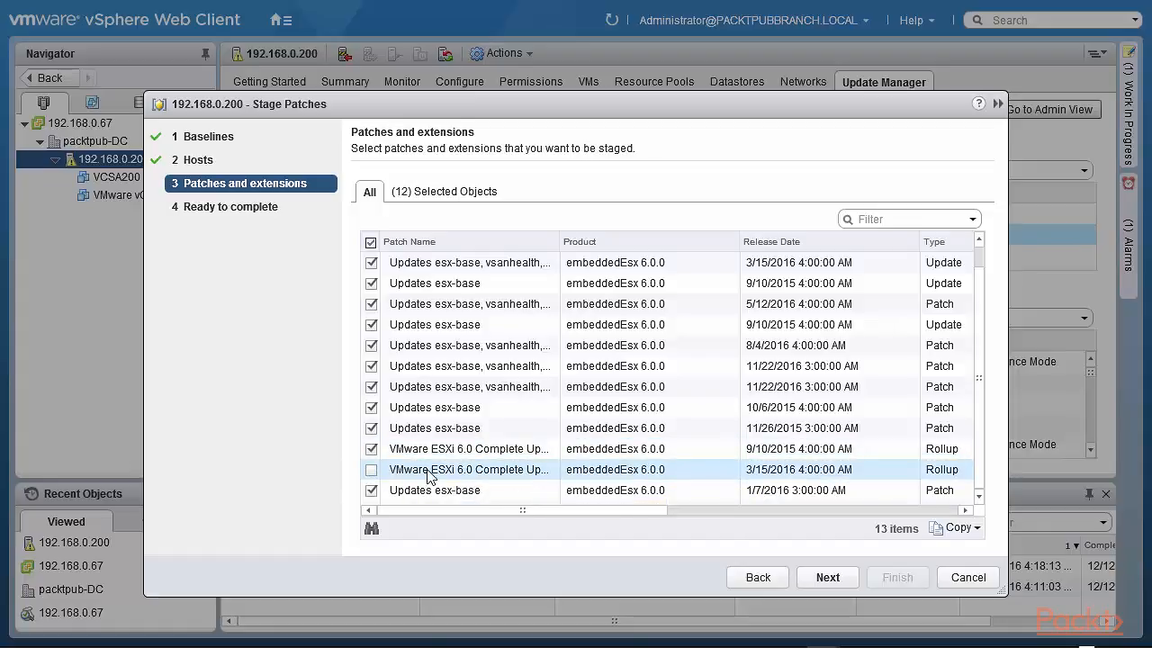
click(371, 469)
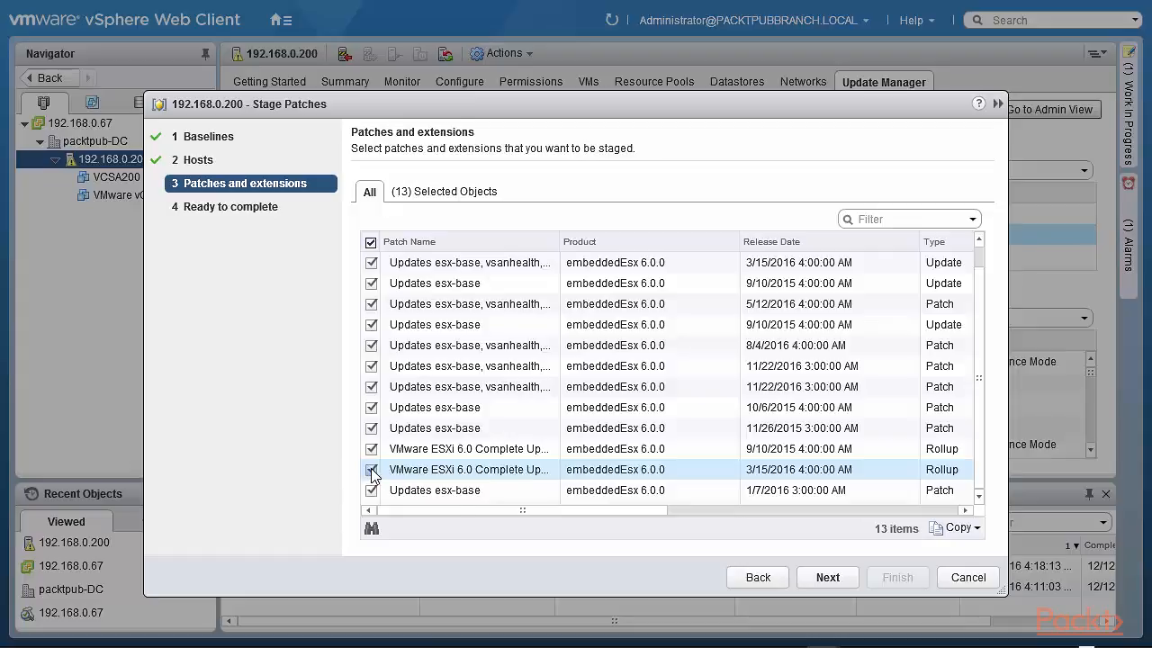
click(830, 579)
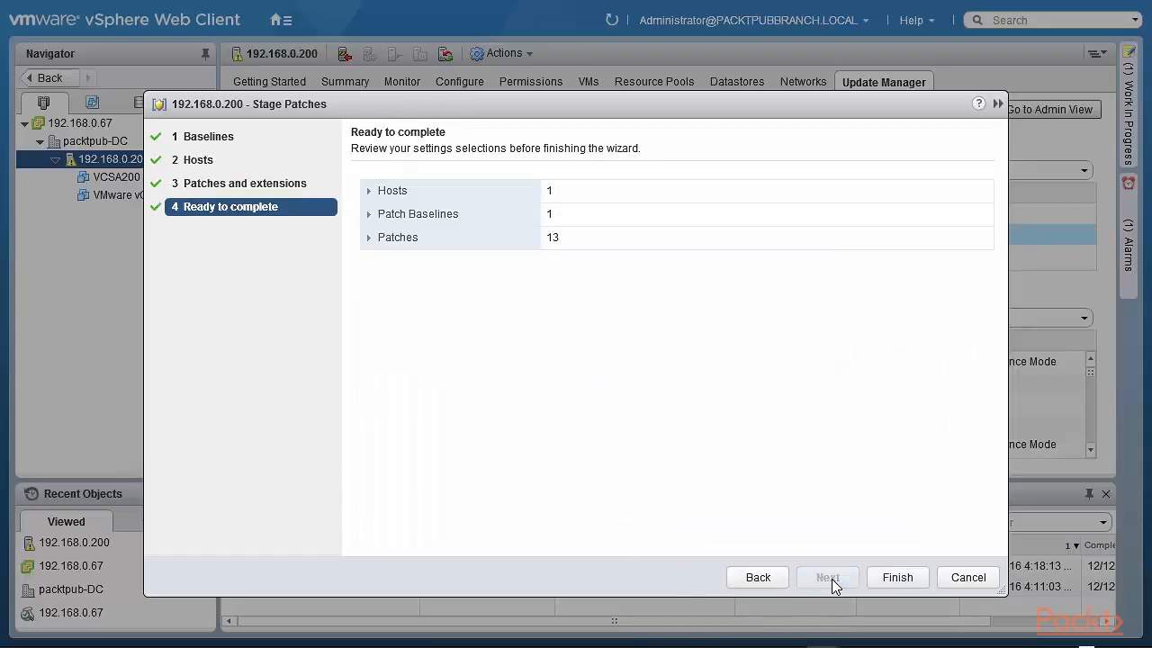
Review the hosts, patch baselines and patches in the staging summary and start staging
click(369, 191)
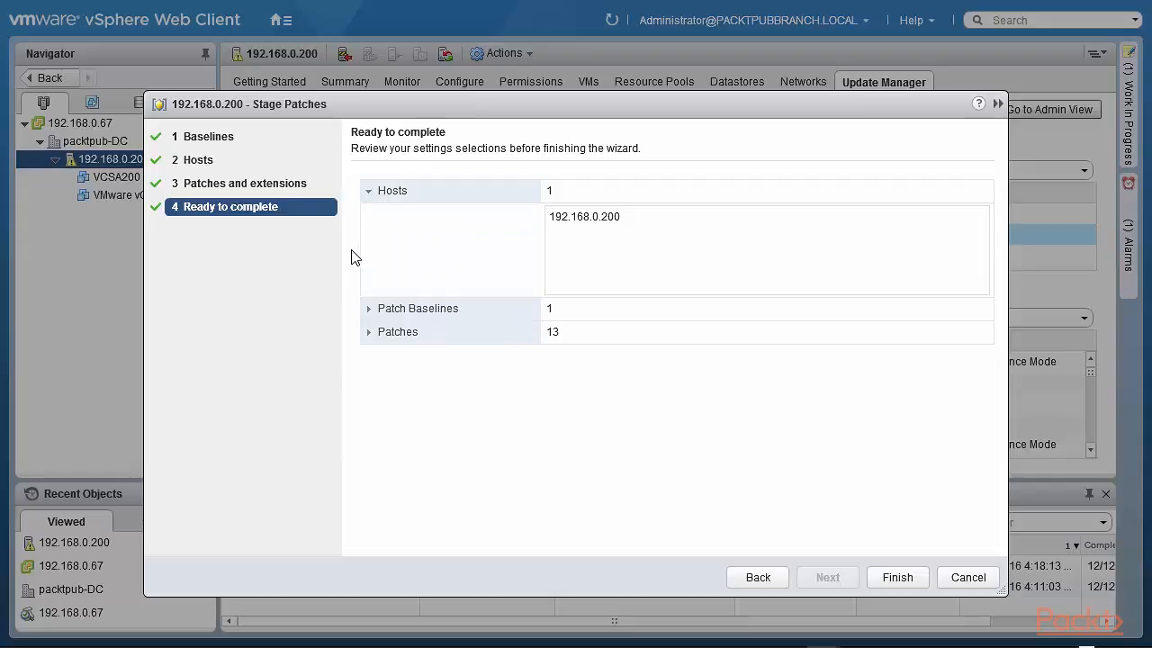
click(370, 309)
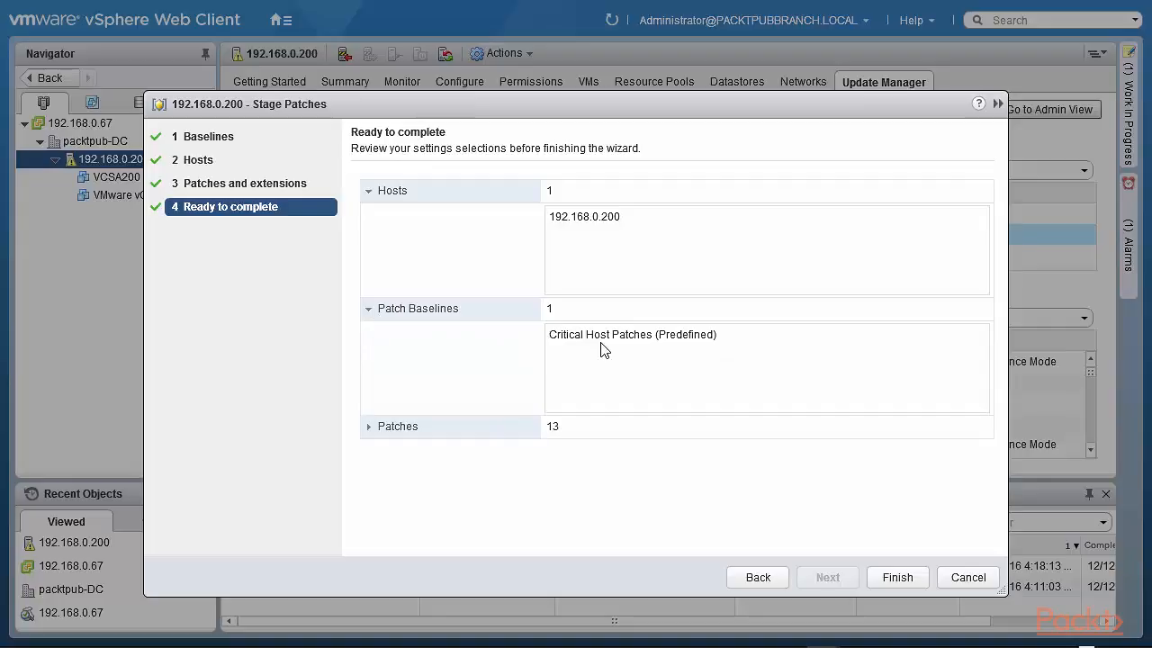
click(369, 429)
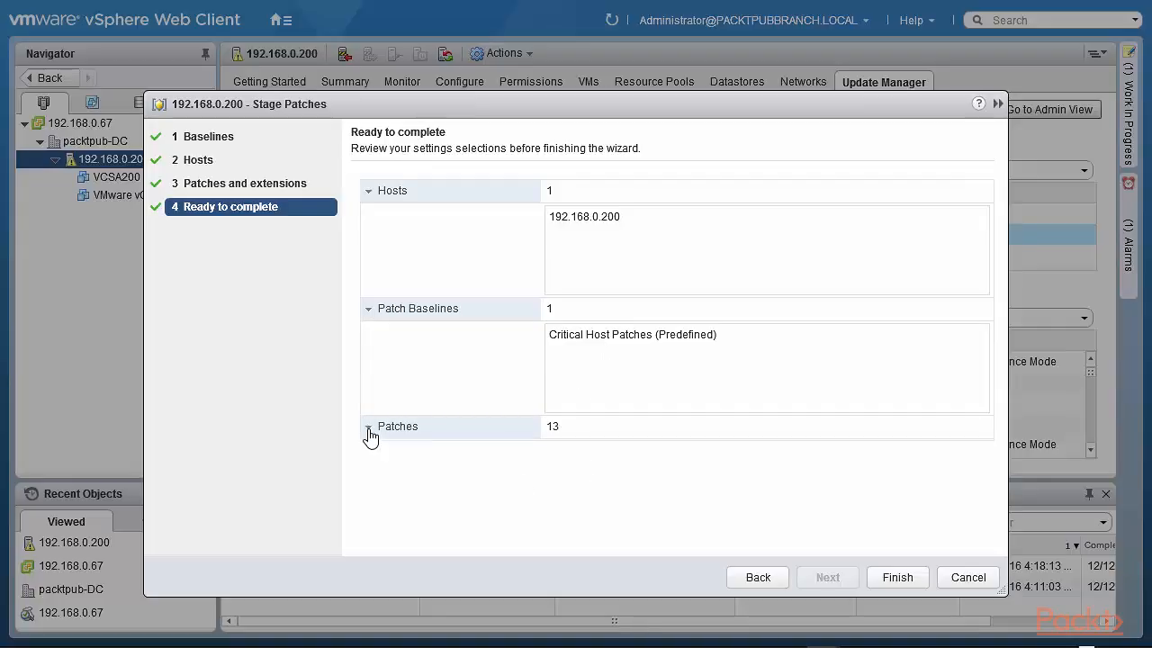
drag(985, 473, 985, 524)
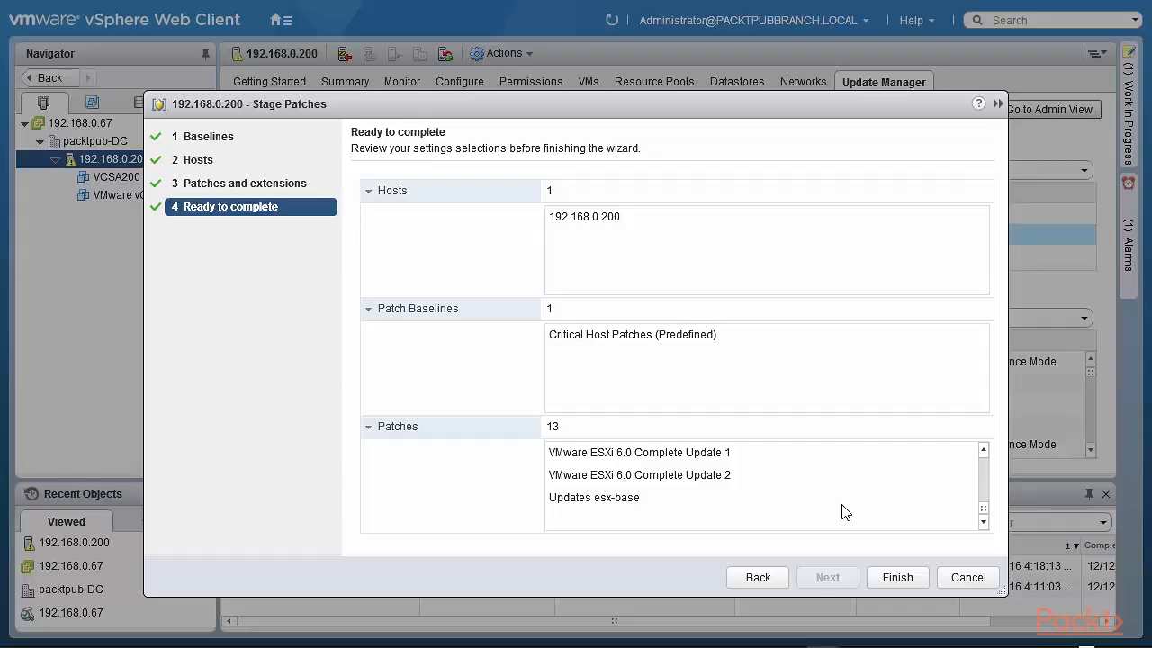
click(903, 584)
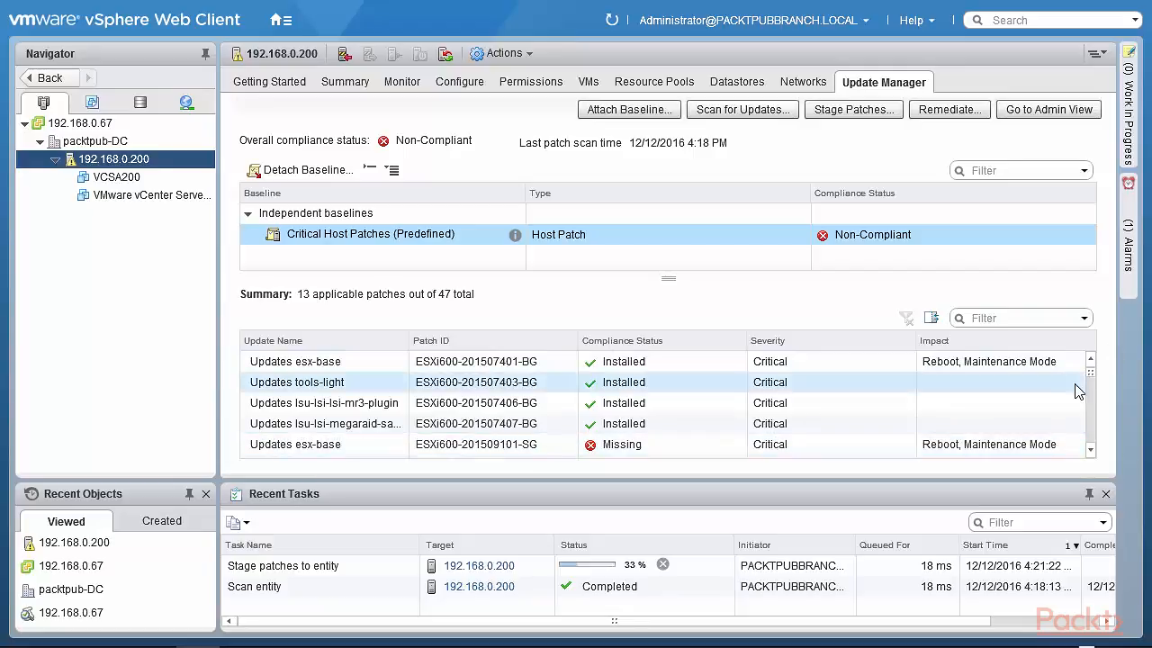
Examine the compliance status and impact of the patches listed for the Critical Host Patches baseline
drag(1089, 373, 1085, 447)
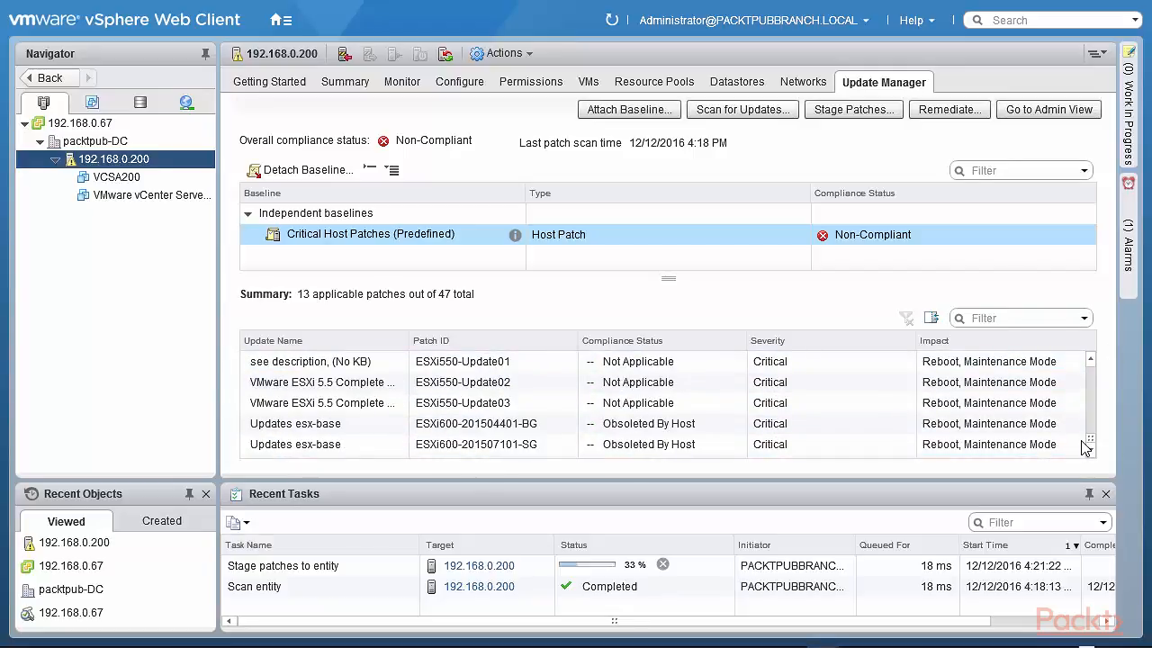
mouse_move(1086, 438)
mouse_down()
mouse_move(1091, 404)
mouse_move(1083, 442)
mouse_up()
drag(1092, 445, 1093, 389)
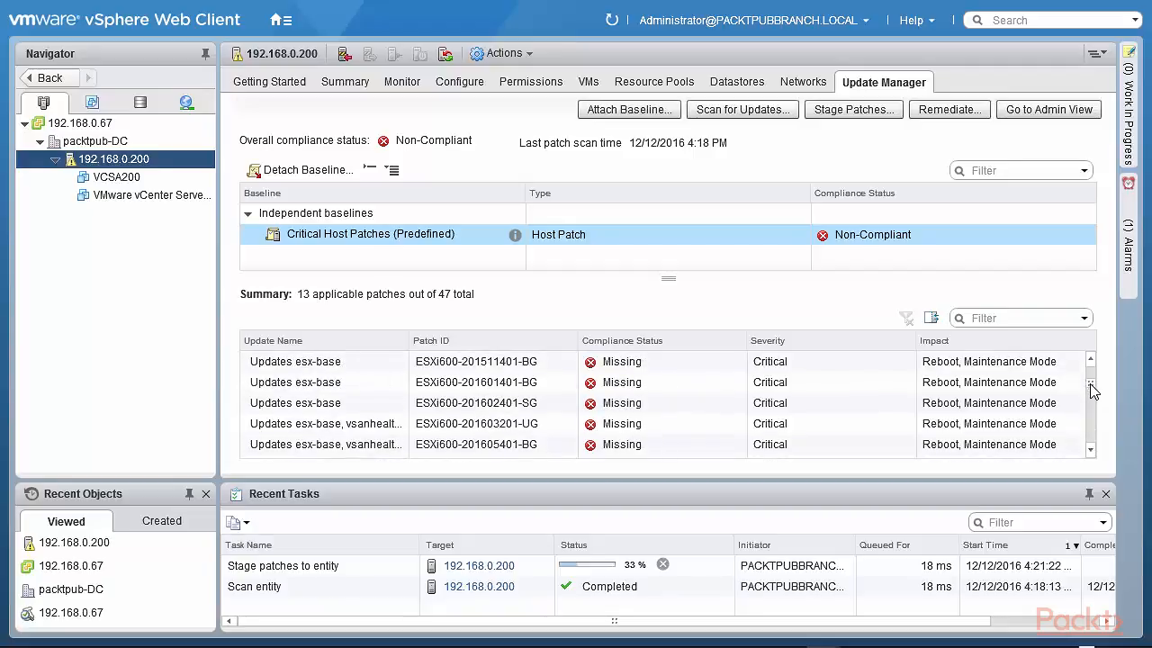
mouse_move(1093, 389)
mouse_down()
mouse_move(1092, 361)
mouse_move(1090, 436)
mouse_move(1092, 396)
mouse_up()
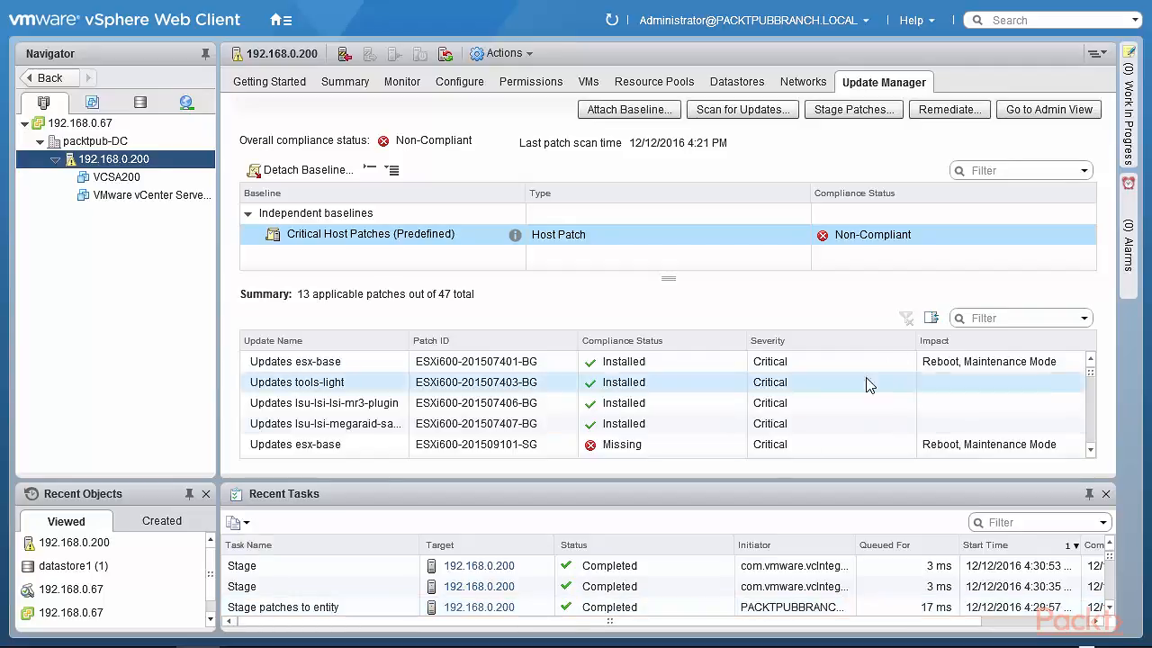
Set up remediation of host 192.168.0.200 with the Critical Host Patches (Predefined) baseline and all 13 patches, and proceed to the advanced options
click(958, 111)
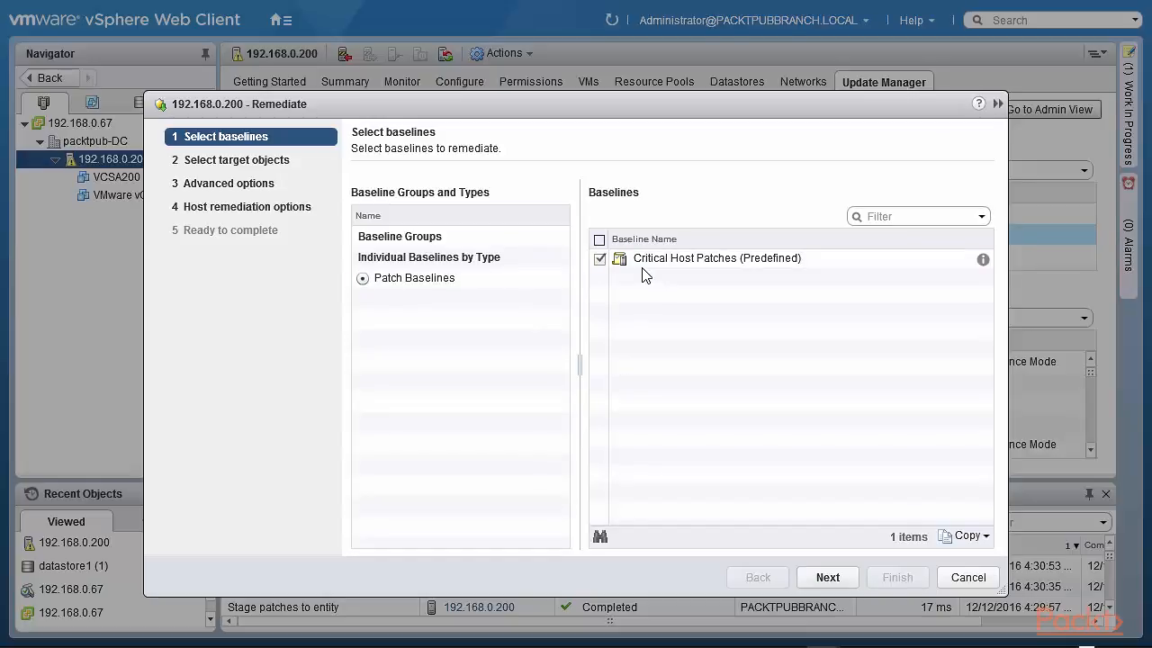
click(816, 578)
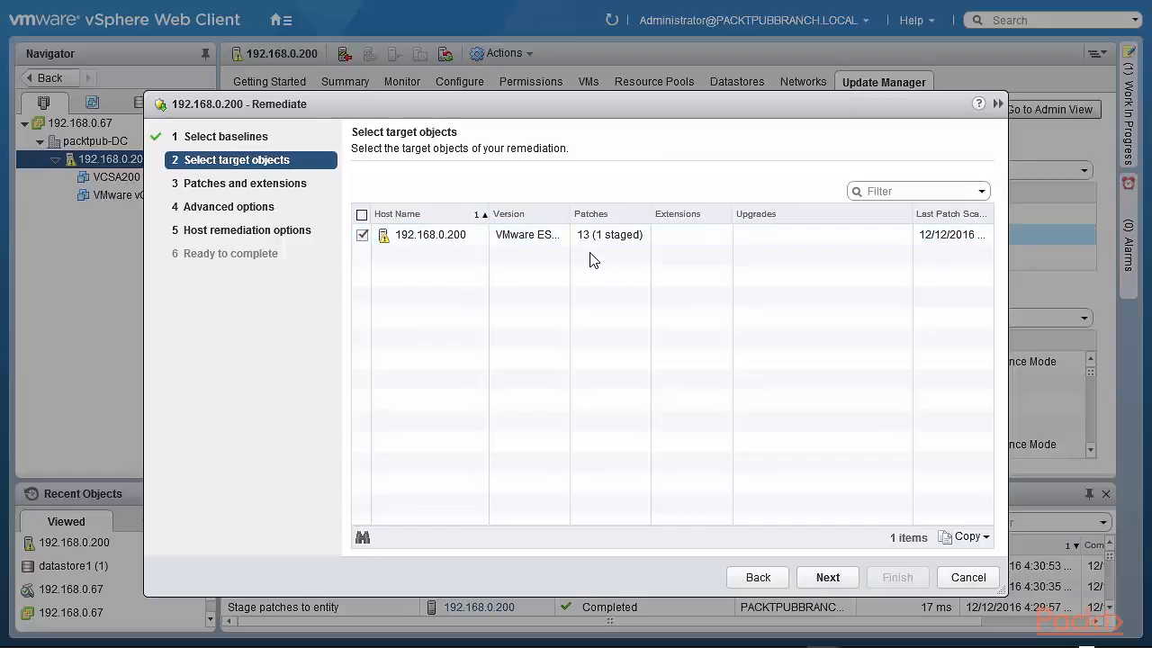
click(826, 585)
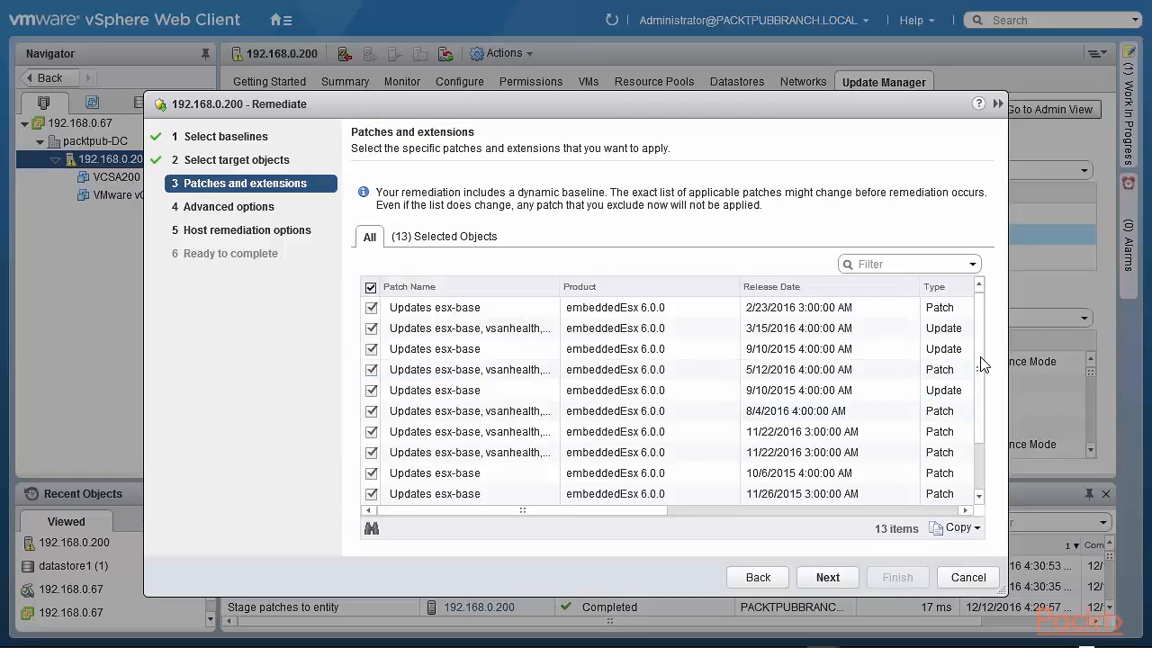
drag(982, 389, 985, 450)
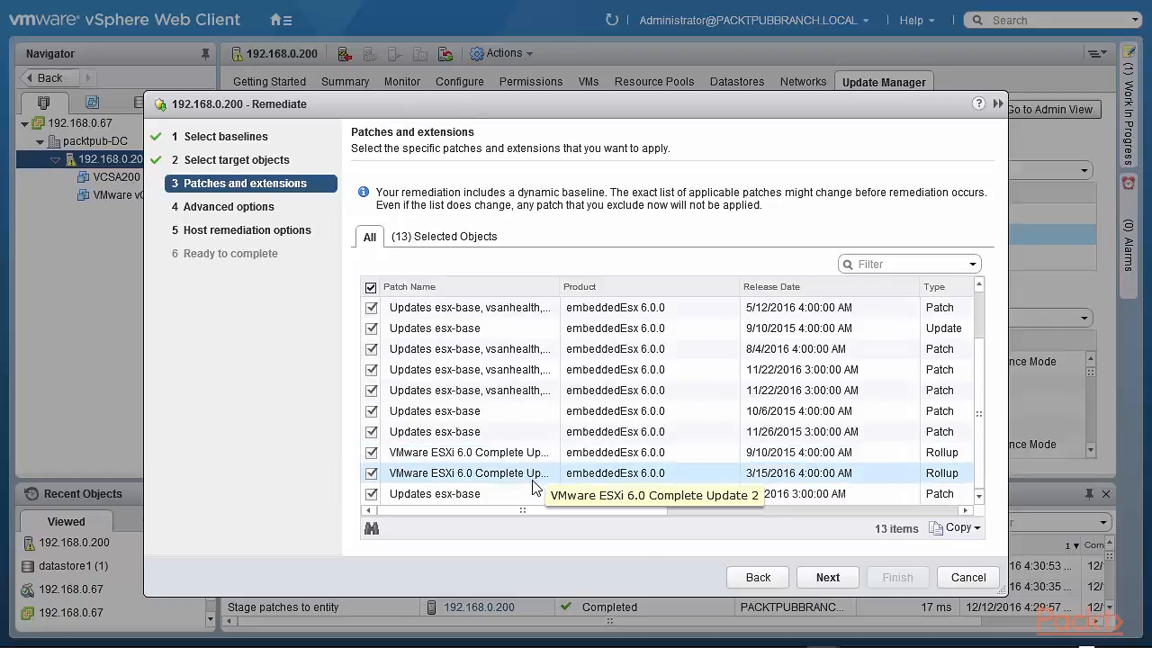
click(829, 580)
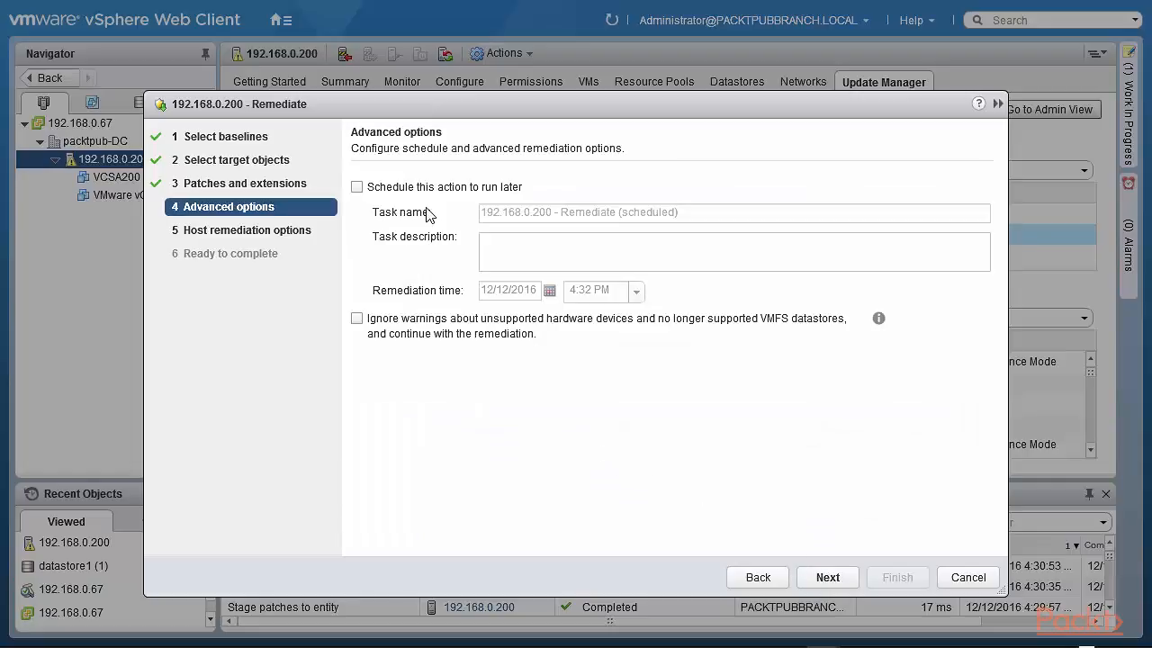
Try scheduling the remediation task and read the help on ignoring warnings about unsupported hardware devices and VMFS datastores
click(357, 187)
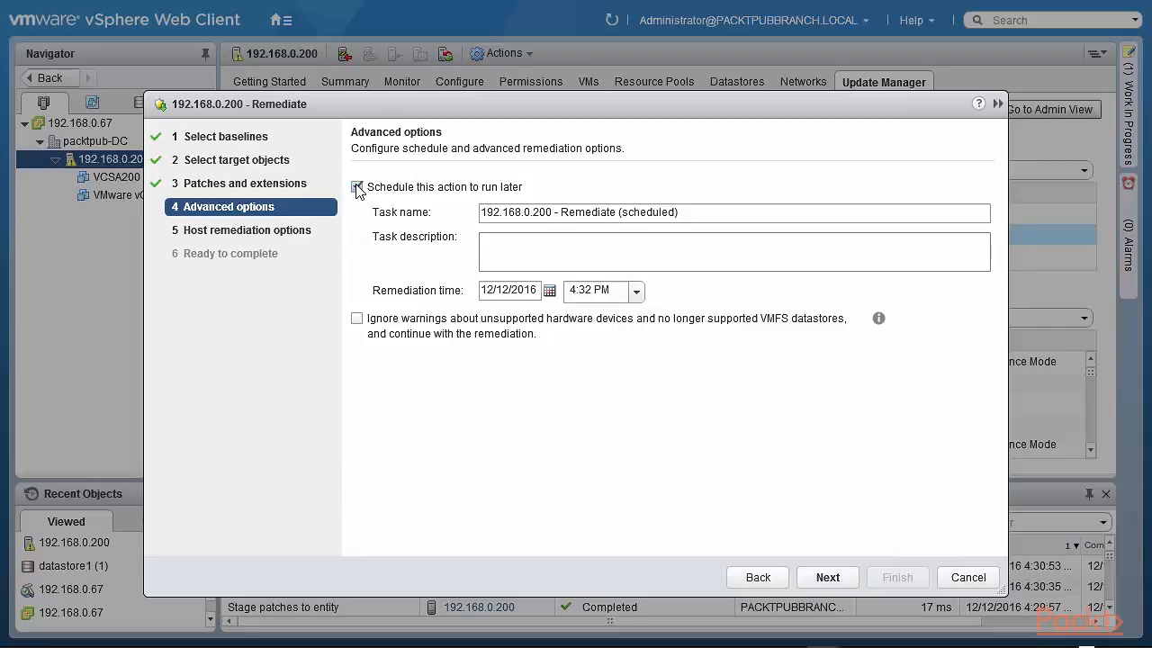
click(357, 187)
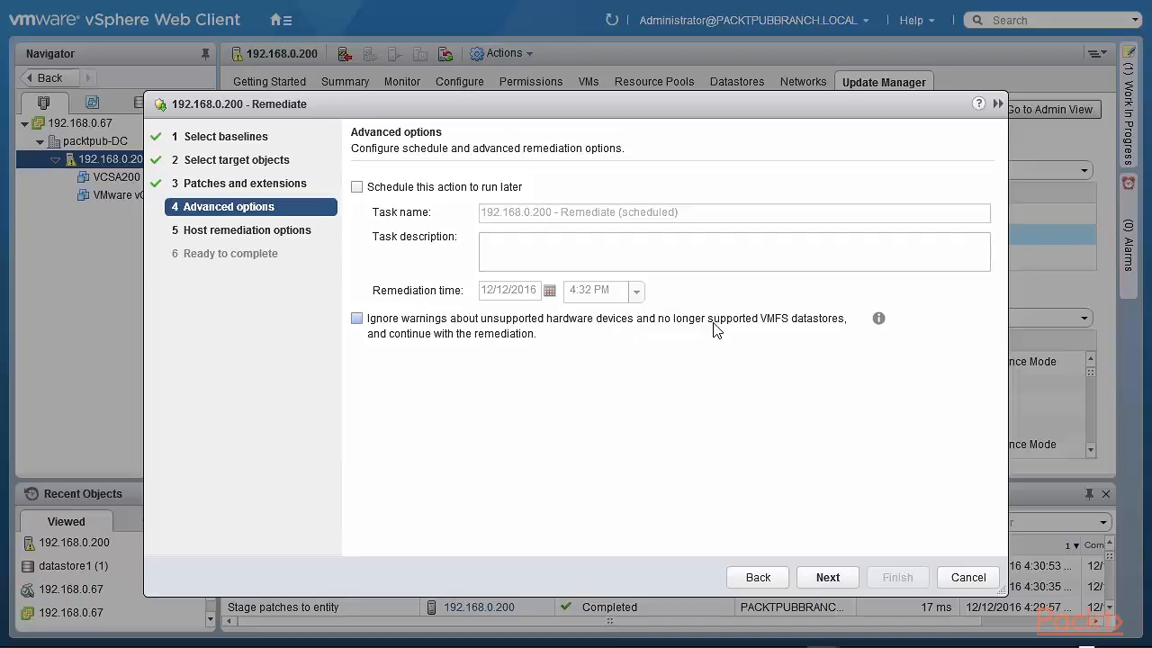
click(880, 321)
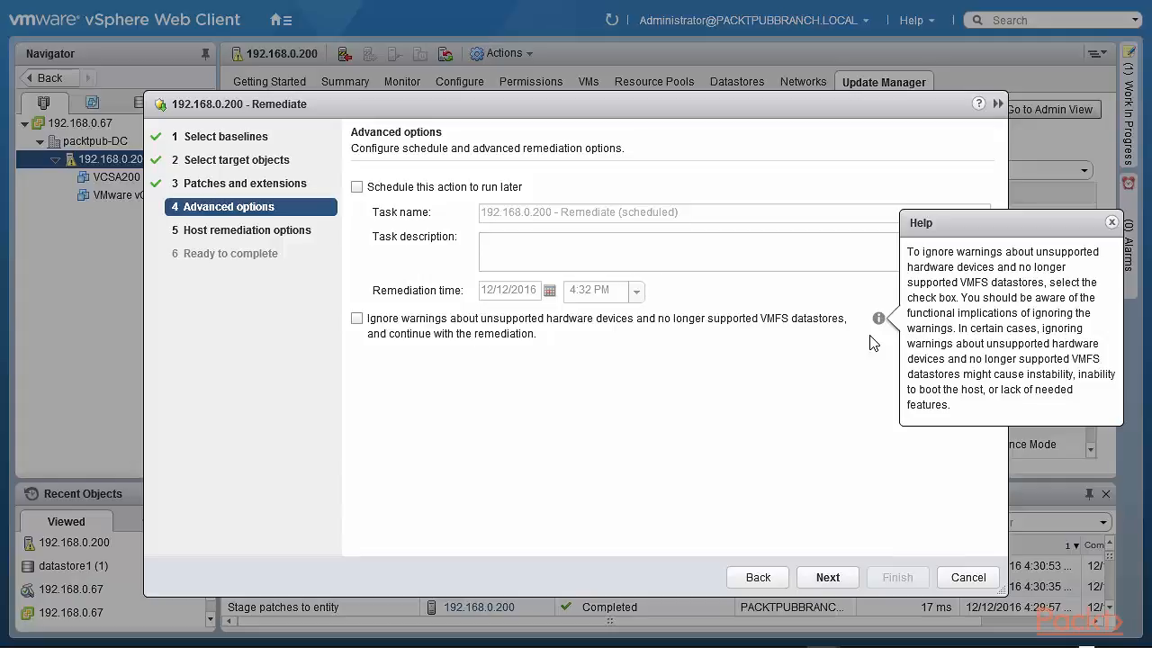
click(870, 342)
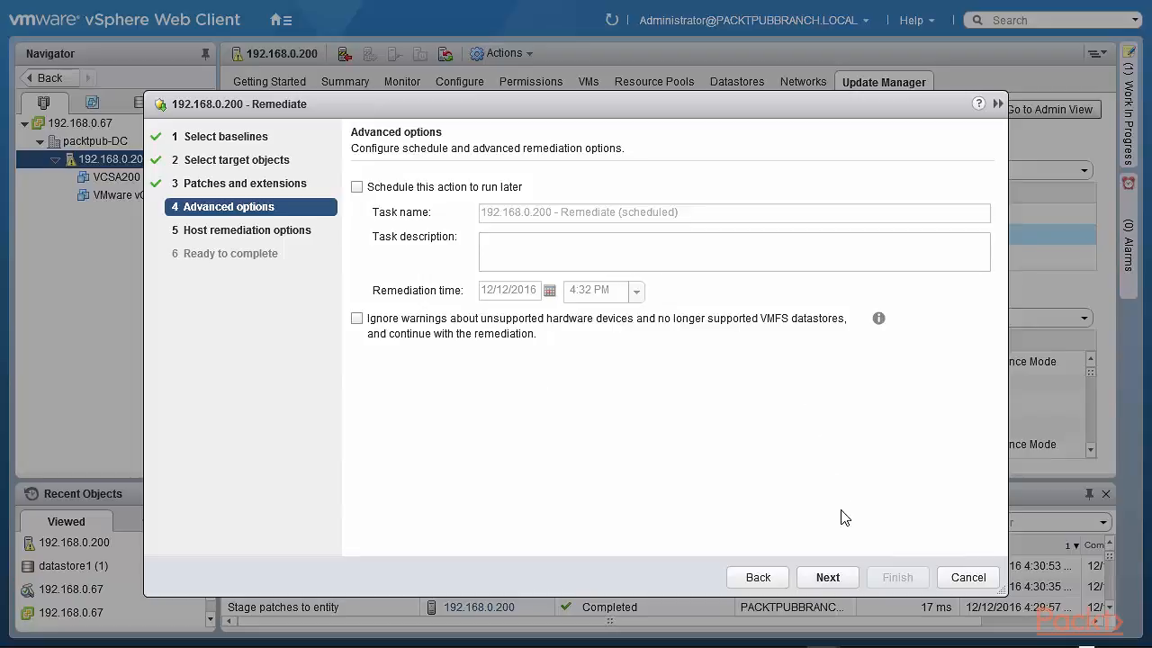
Proceed to the host remediation options and review the VM power state choices, keeping Power Off virtual machines
click(826, 578)
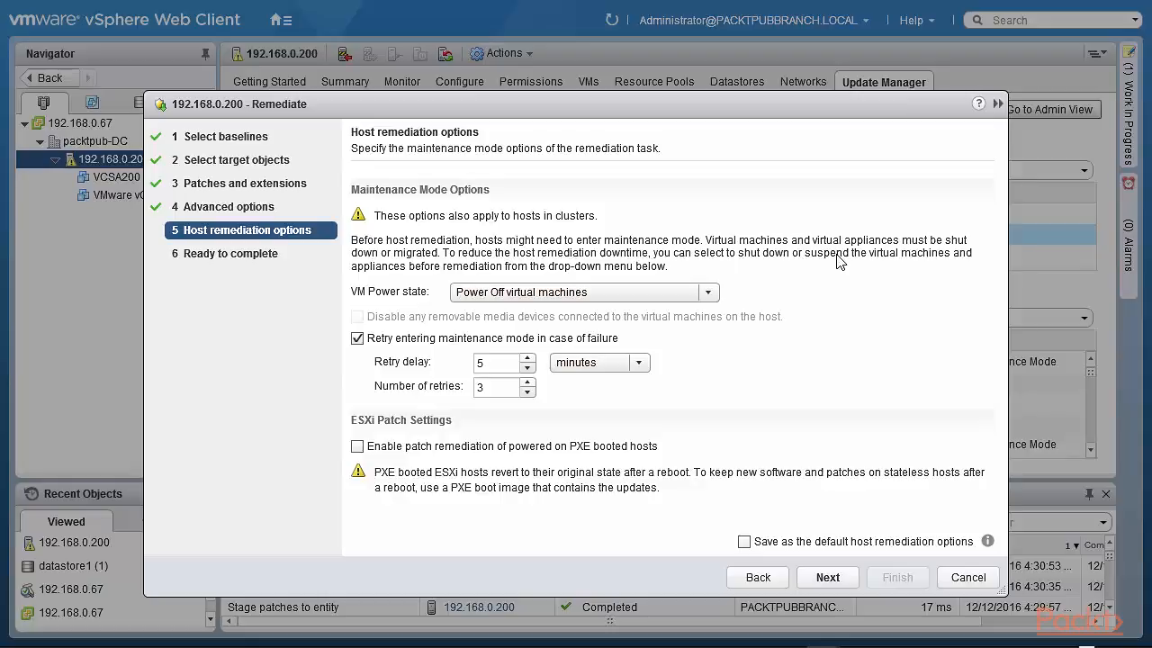
click(709, 292)
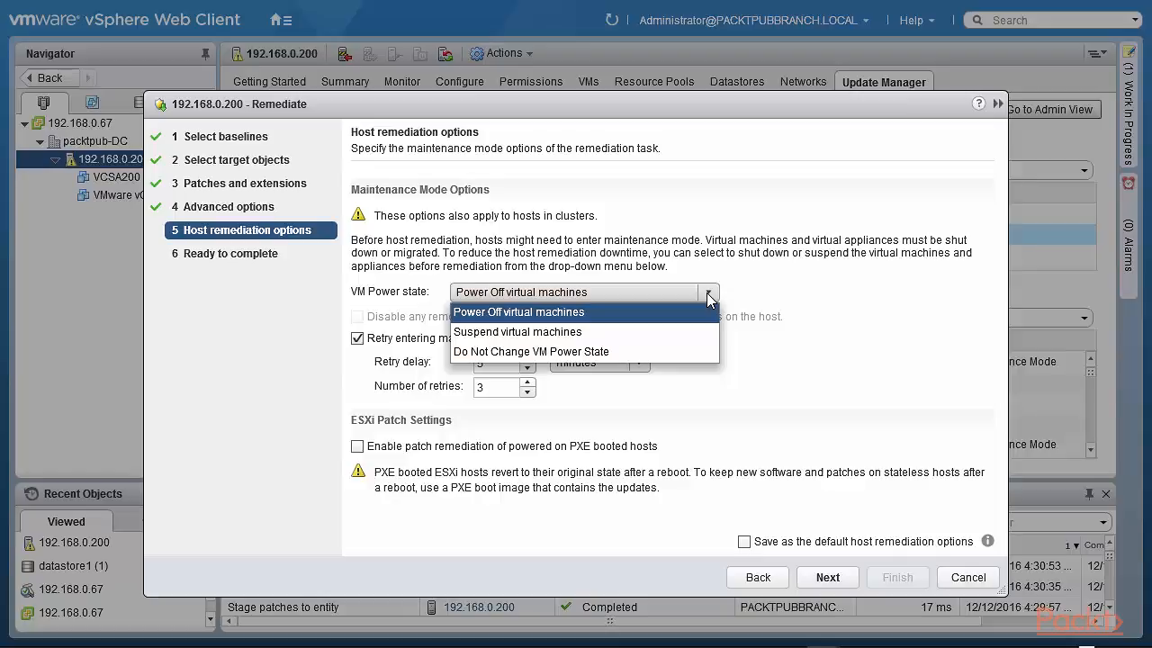
click(709, 296)
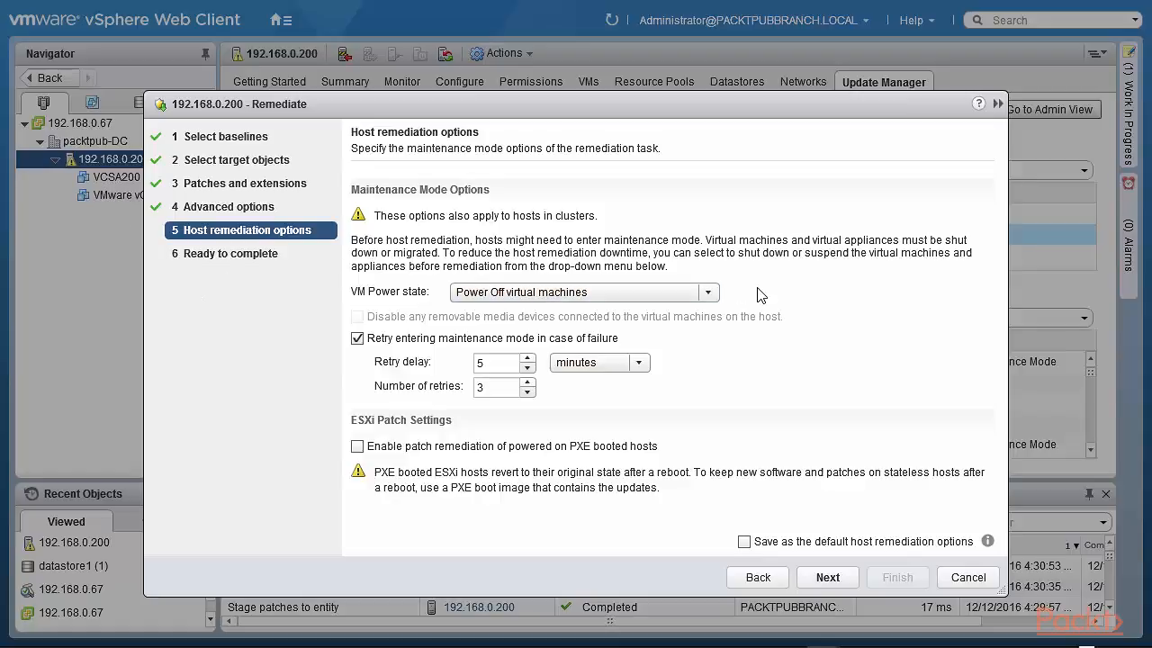
Keep Power Off virtual machines as the VM power state and accept the host remediation options
click(709, 294)
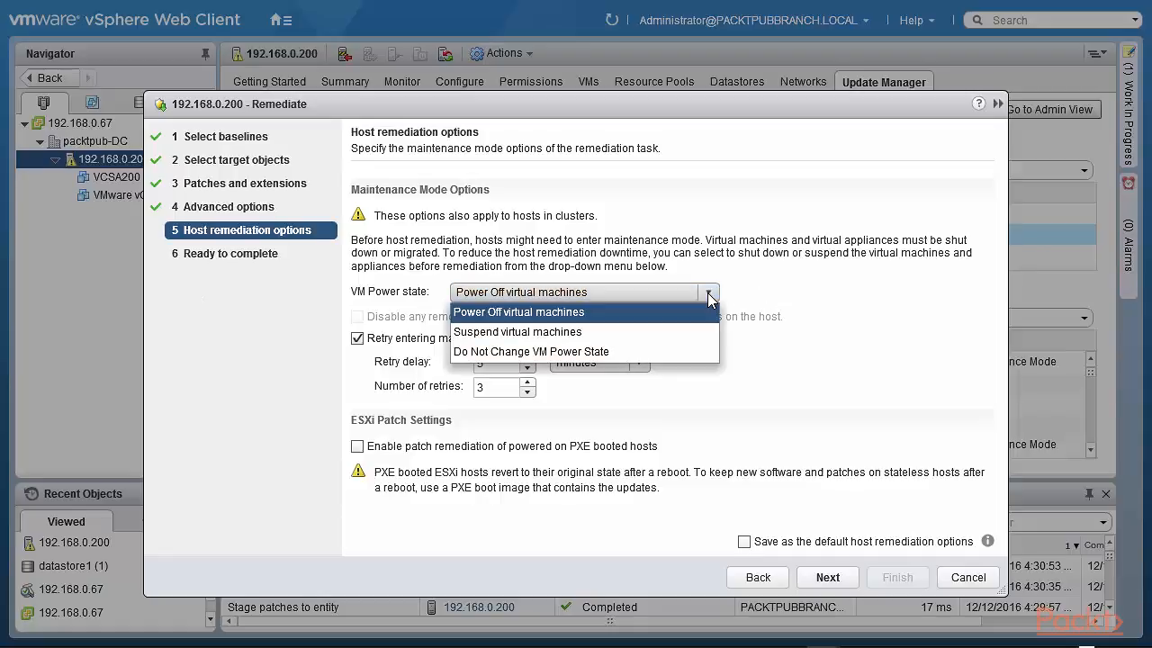
click(813, 294)
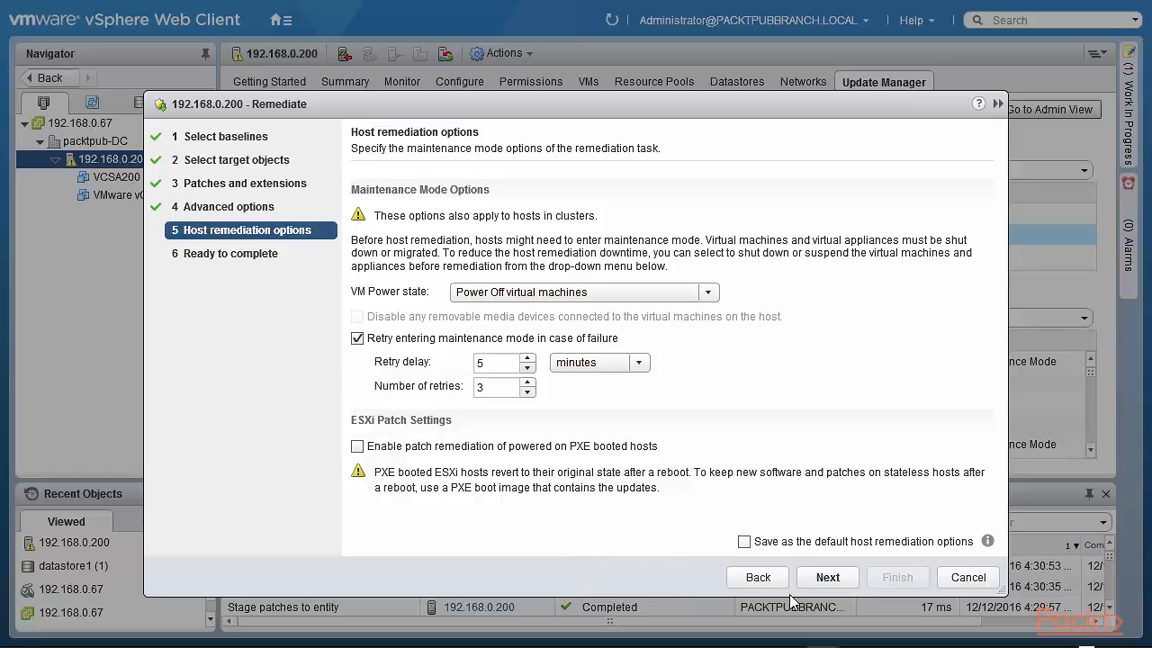
click(828, 578)
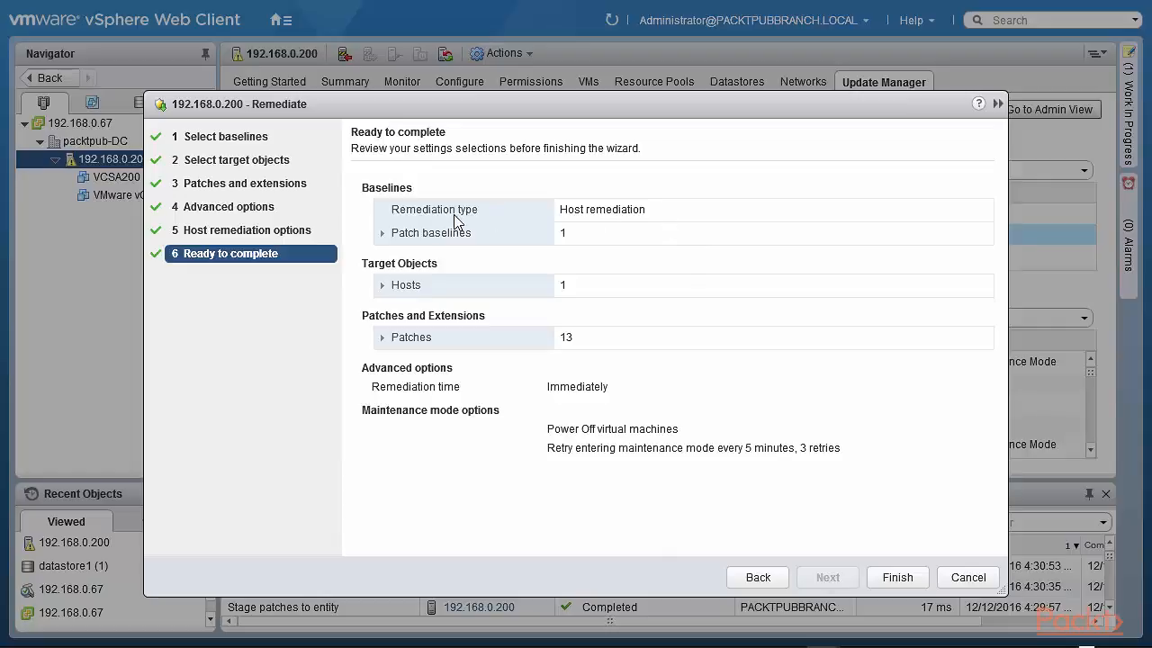
Review the patch baselines and target hosts in the remediation summary and start remediating host 192.168.0.200
click(383, 234)
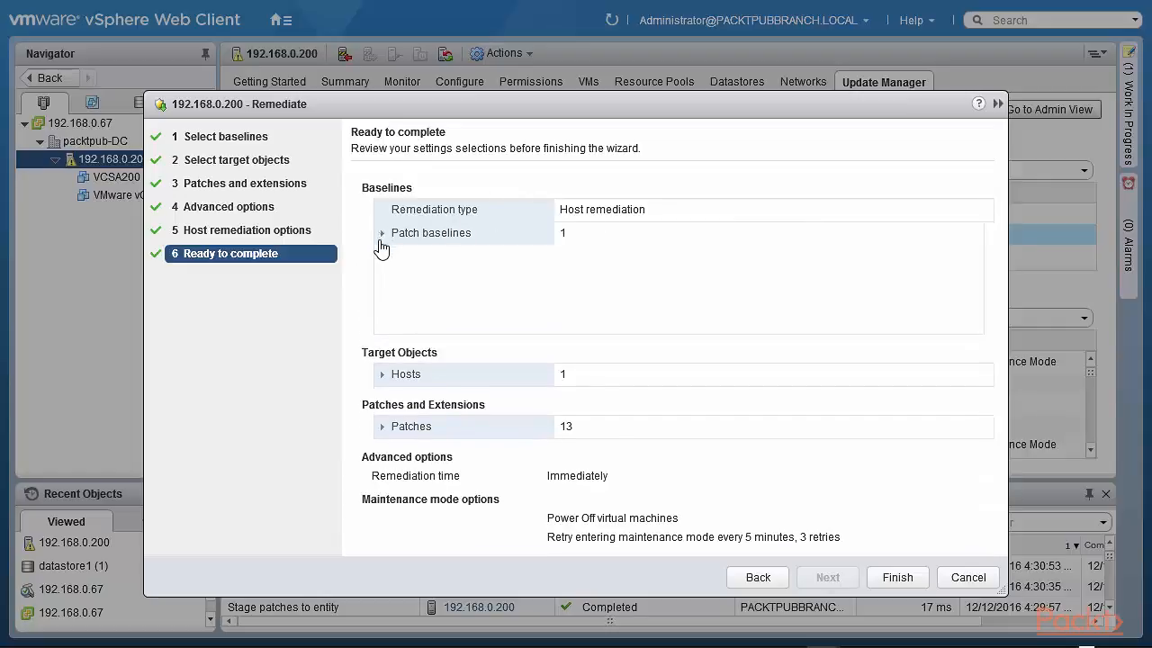
click(382, 236)
click(383, 287)
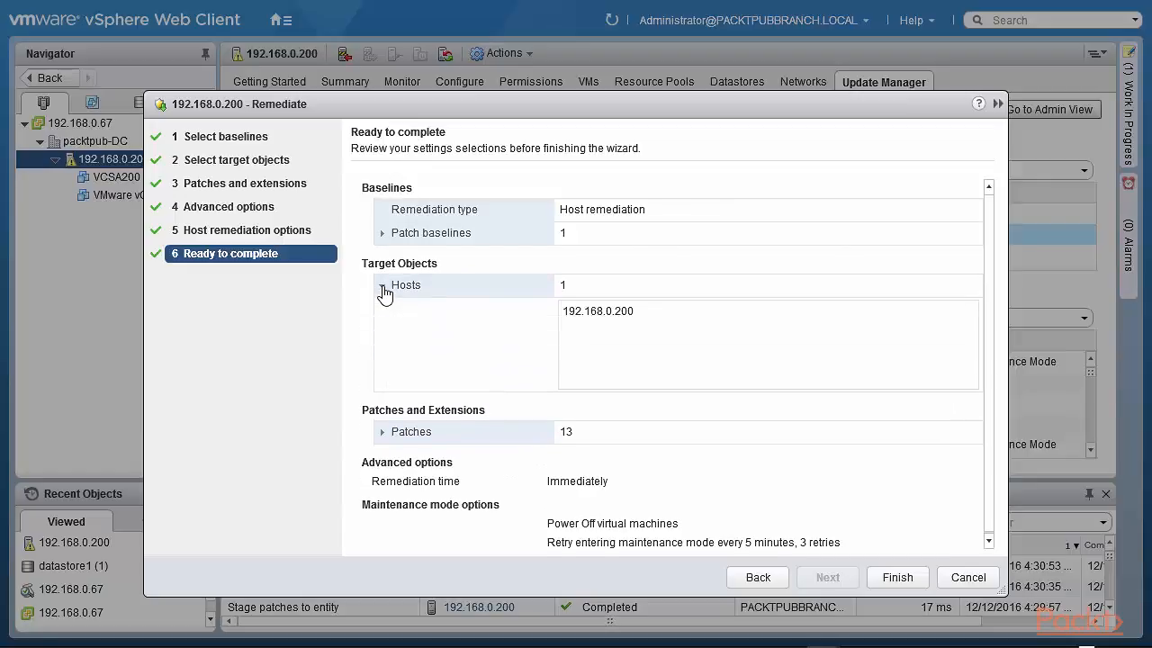
click(382, 287)
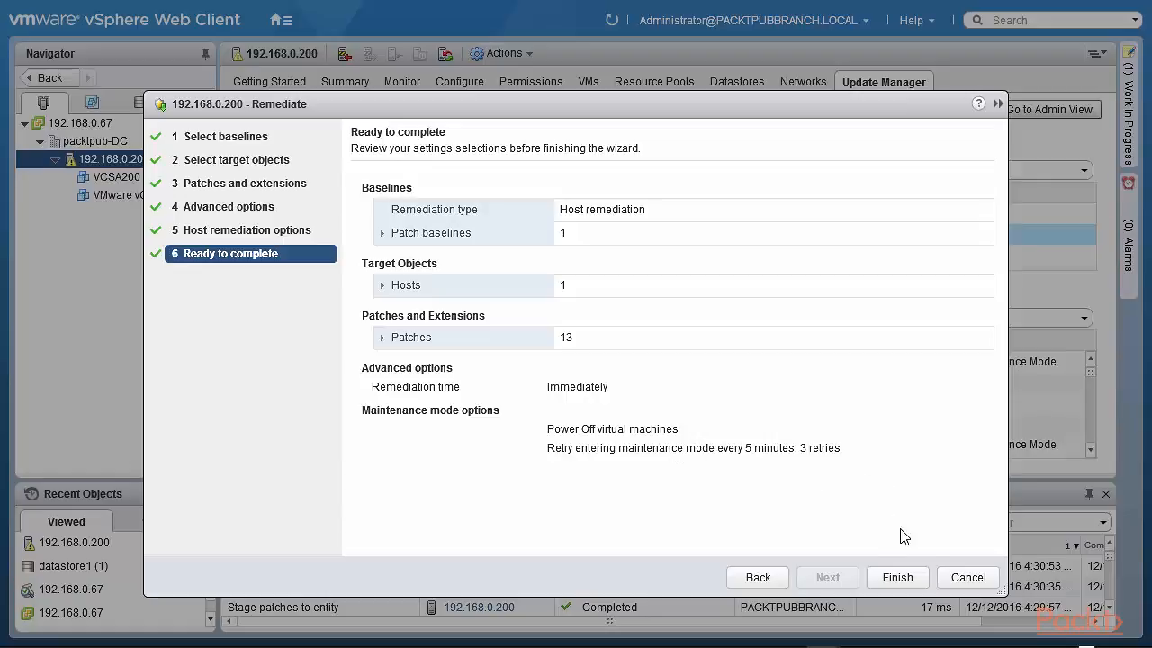
click(903, 578)
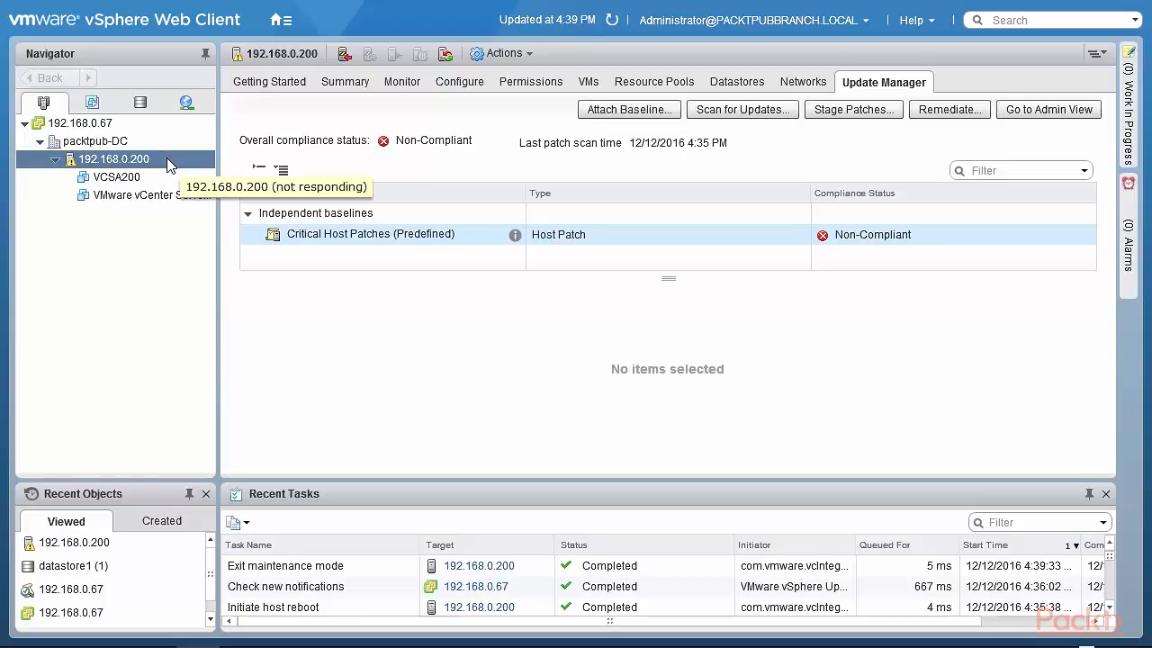
Scan host 192.168.0.200 for updates again
click(726, 110)
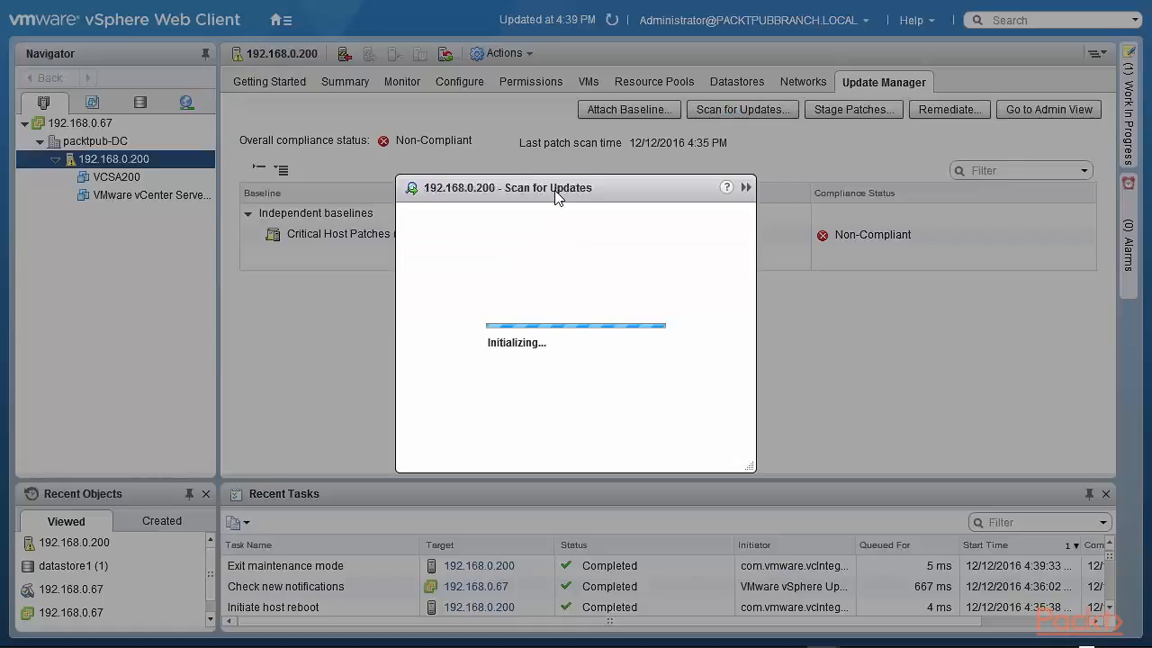
click(666, 447)
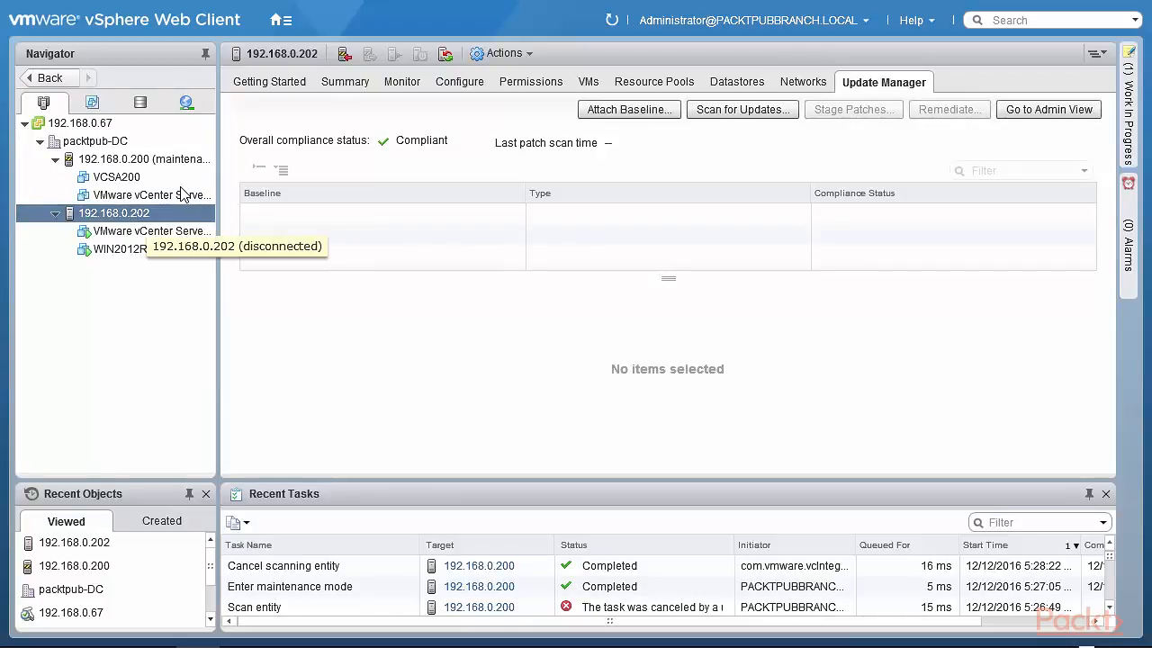
Examine the hypervisor version and hardware summary of host 192.168.0.202, and return to its Update Manager view
click(343, 83)
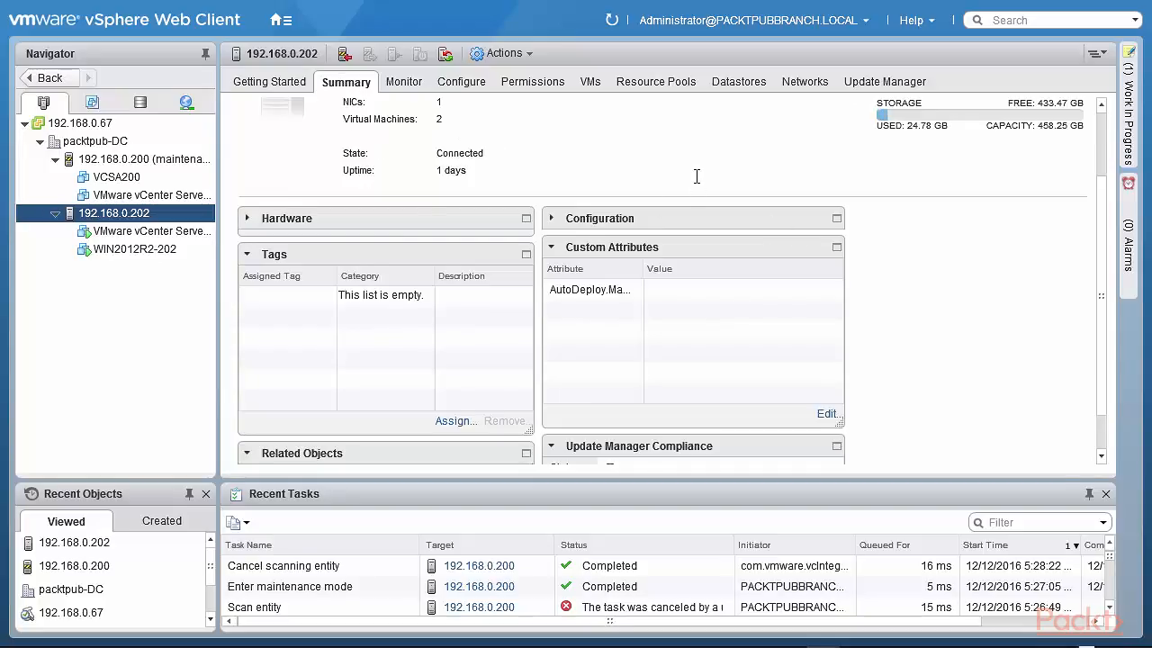
scroll(694, 180, up, 1)
scroll(672, 184, up, 3)
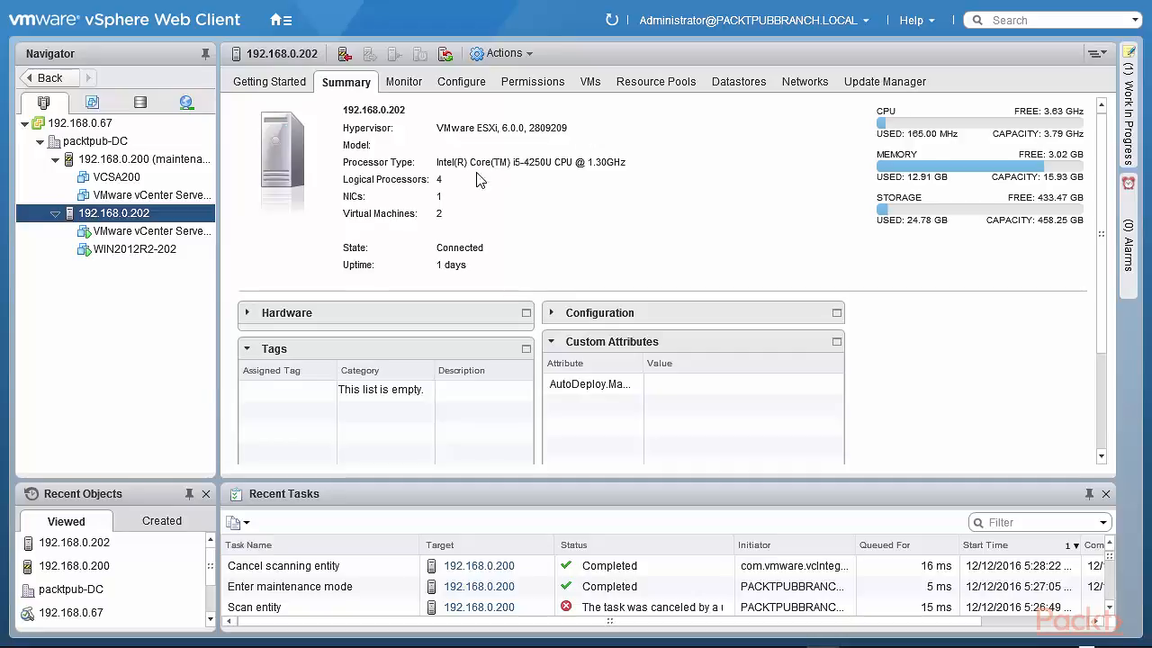
click(872, 93)
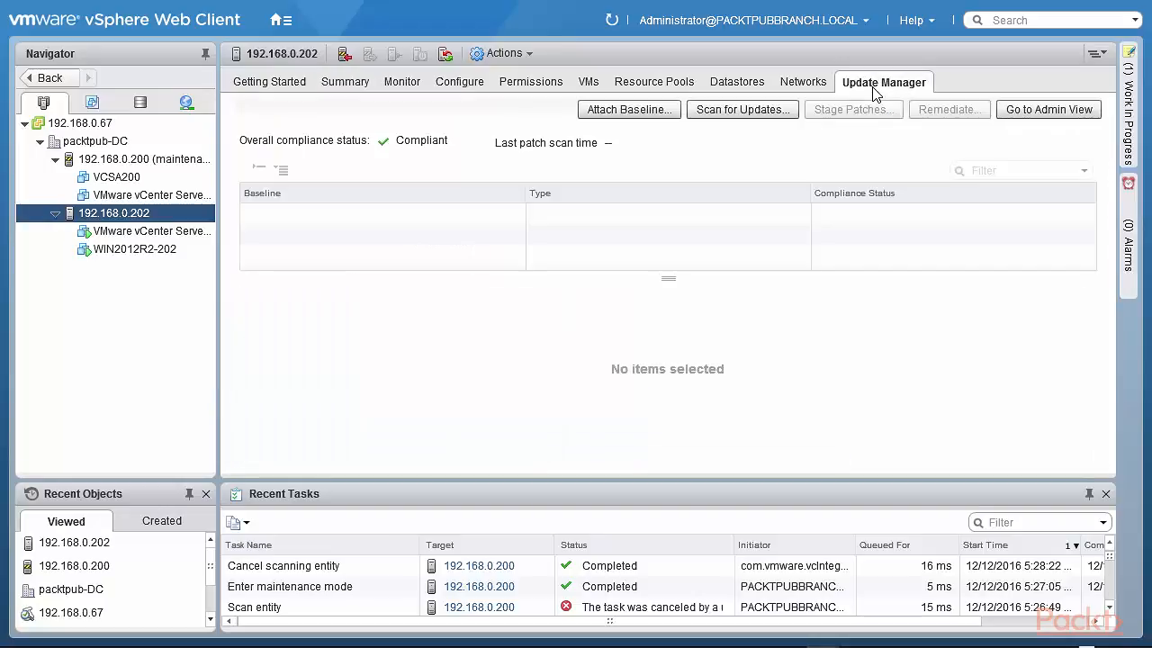
click(624, 111)
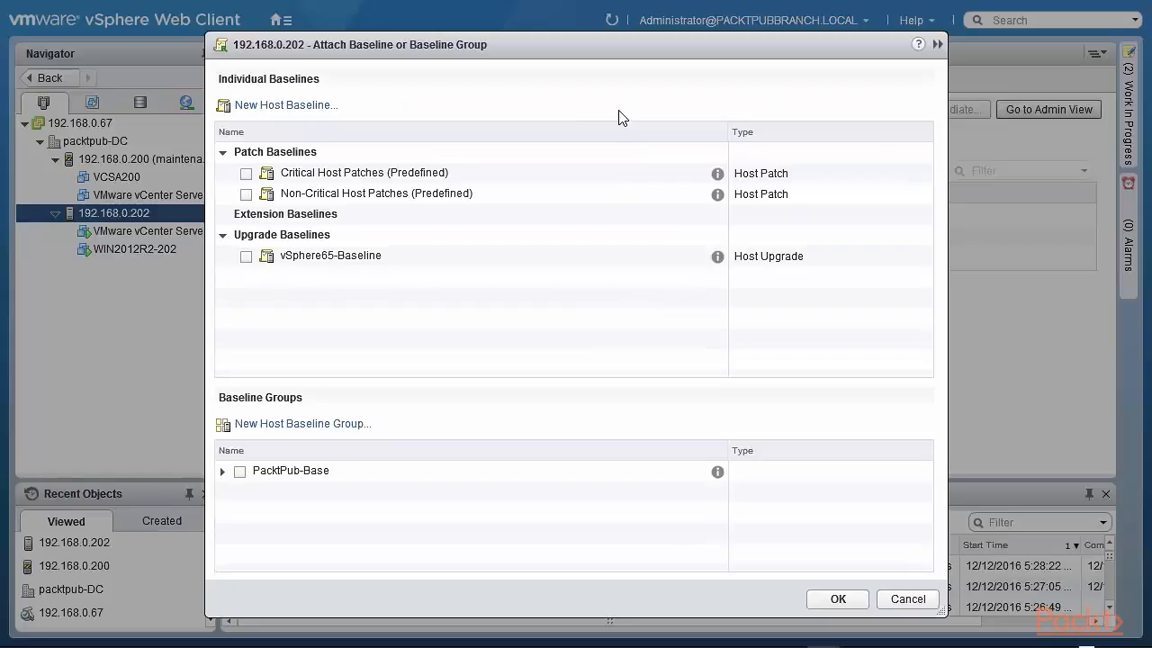
click(247, 256)
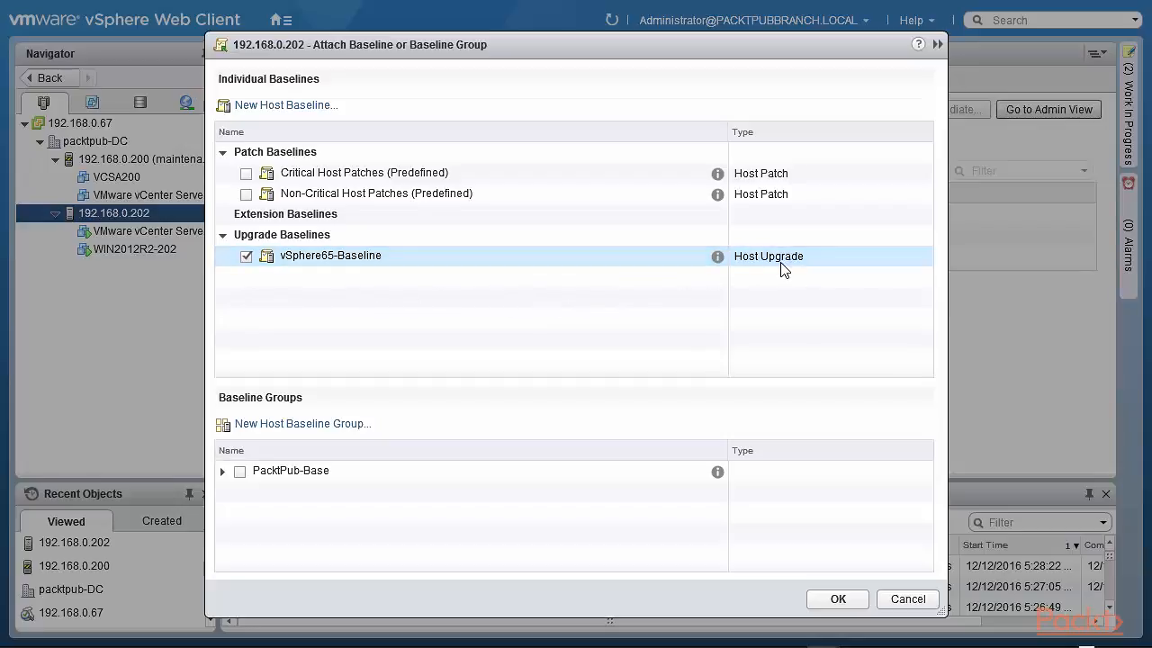
click(908, 600)
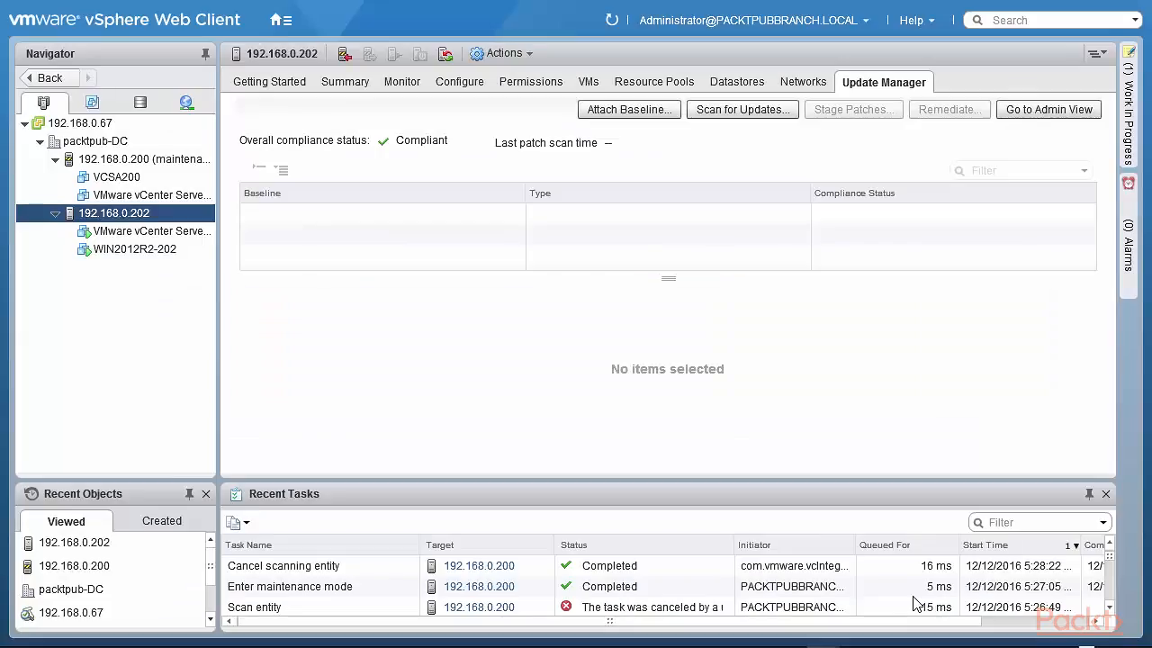
Delete the custom vSphere65-Baseline from the hosts baselines in the Update Manager admin view
click(1071, 112)
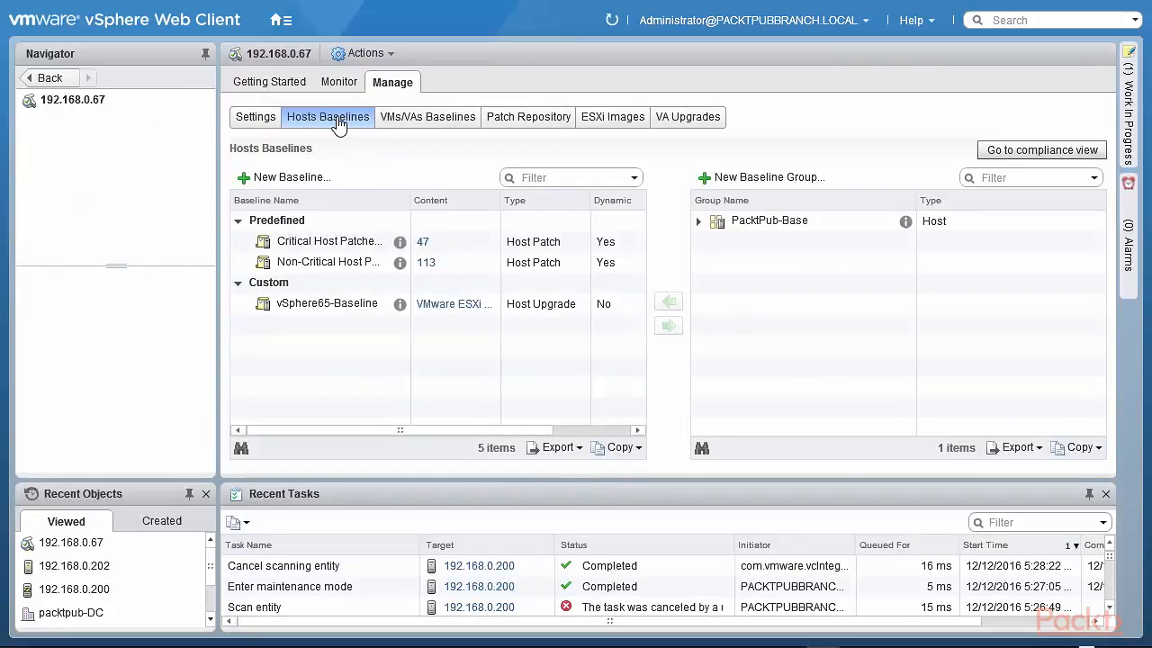
click(326, 310)
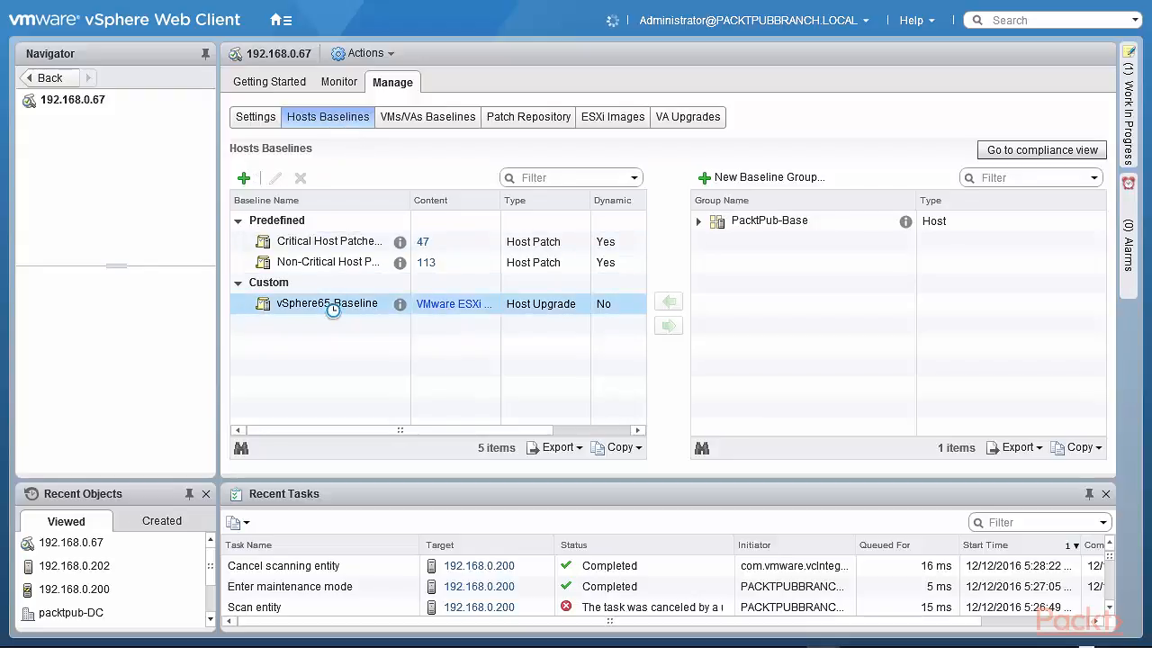
right_click(326, 308)
click(379, 332)
click(531, 355)
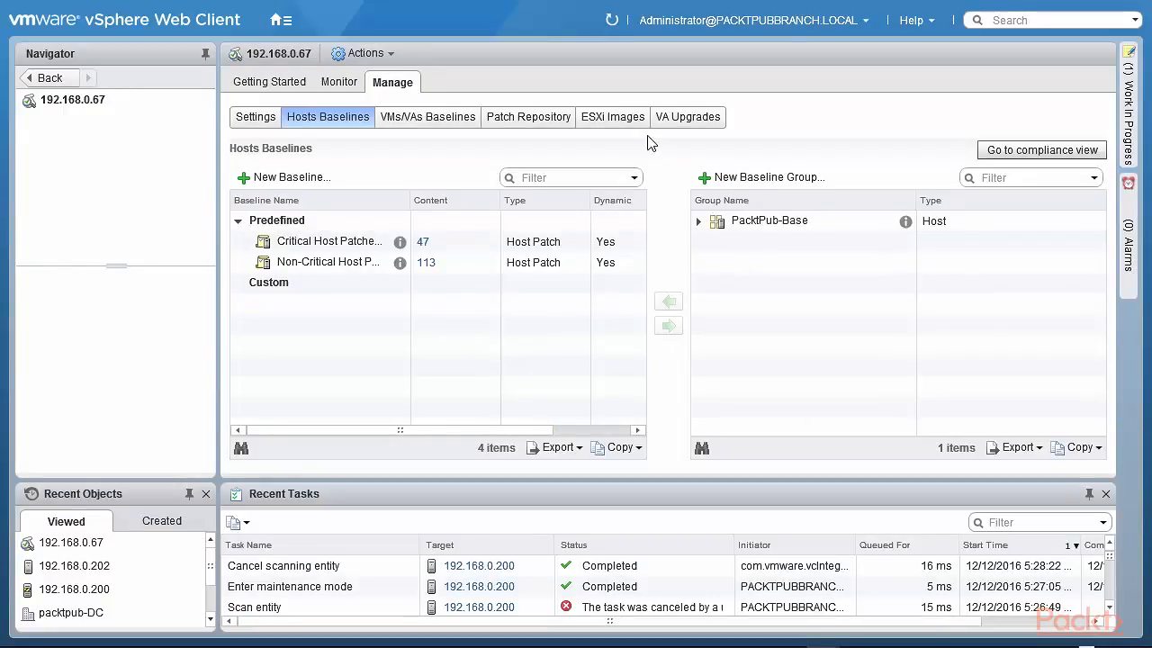
Delete the imported VMware ESXi 6.5.0 image, build 4564106, from the ESXi image repository
click(630, 120)
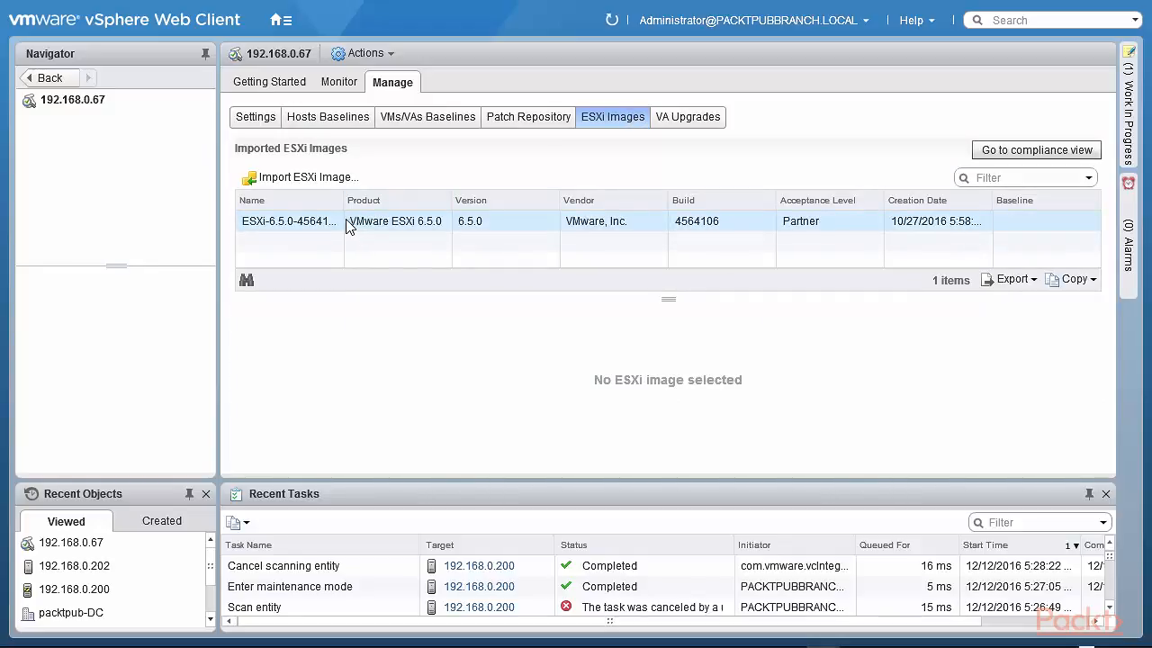
click(291, 227)
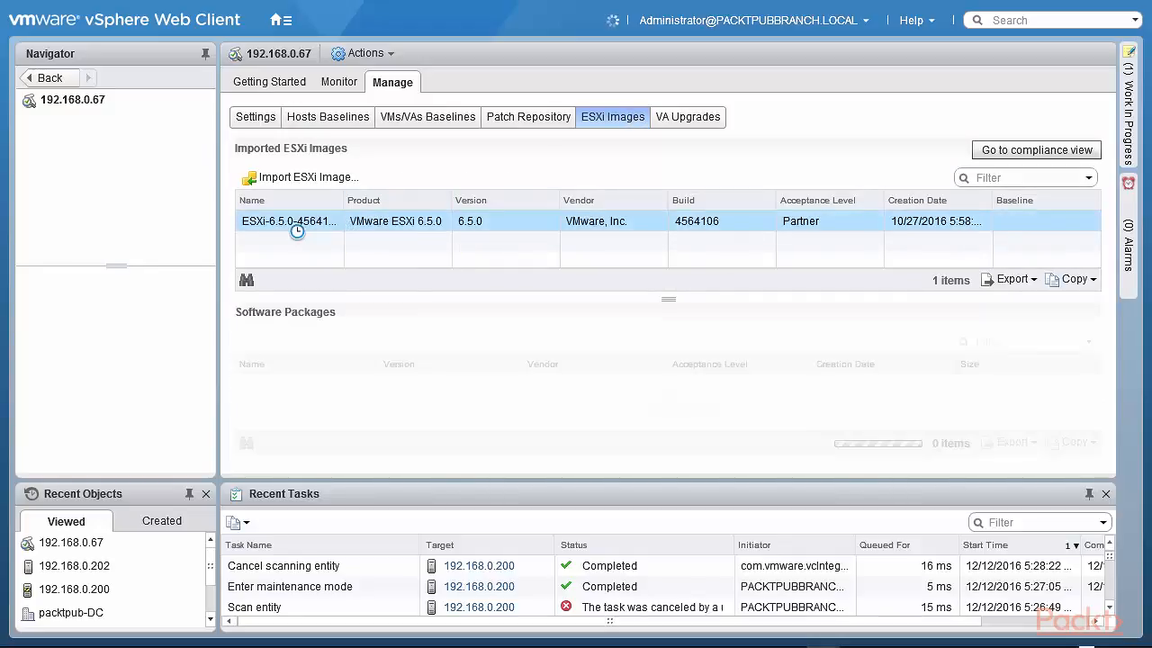
right_click(290, 226)
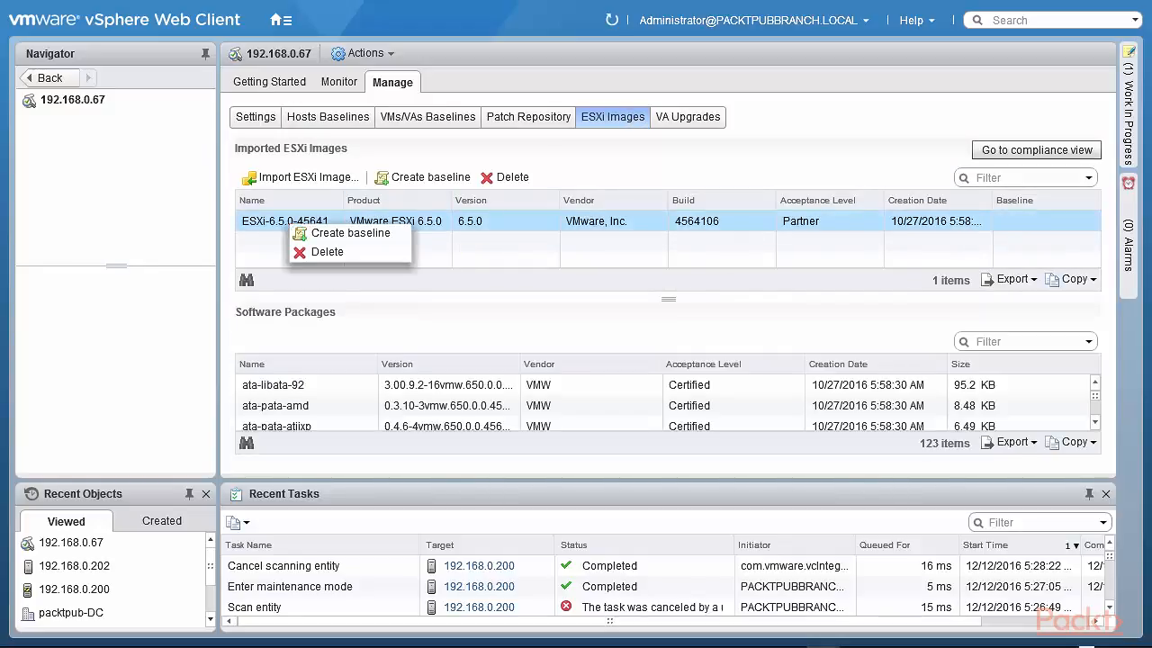
click(318, 253)
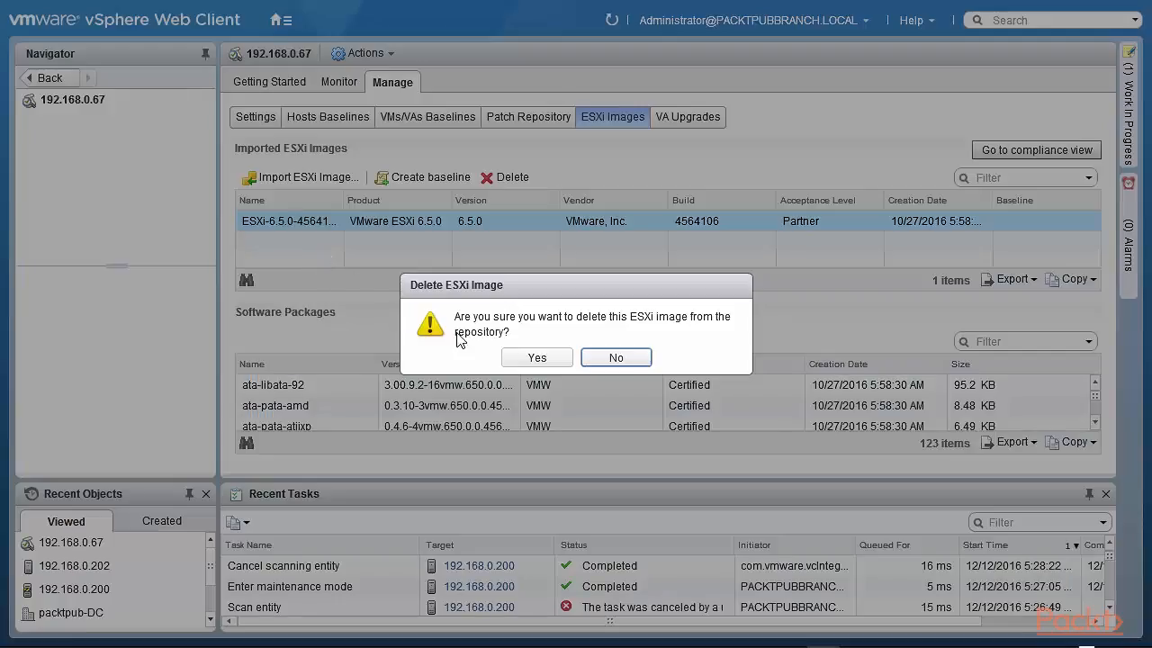
click(537, 360)
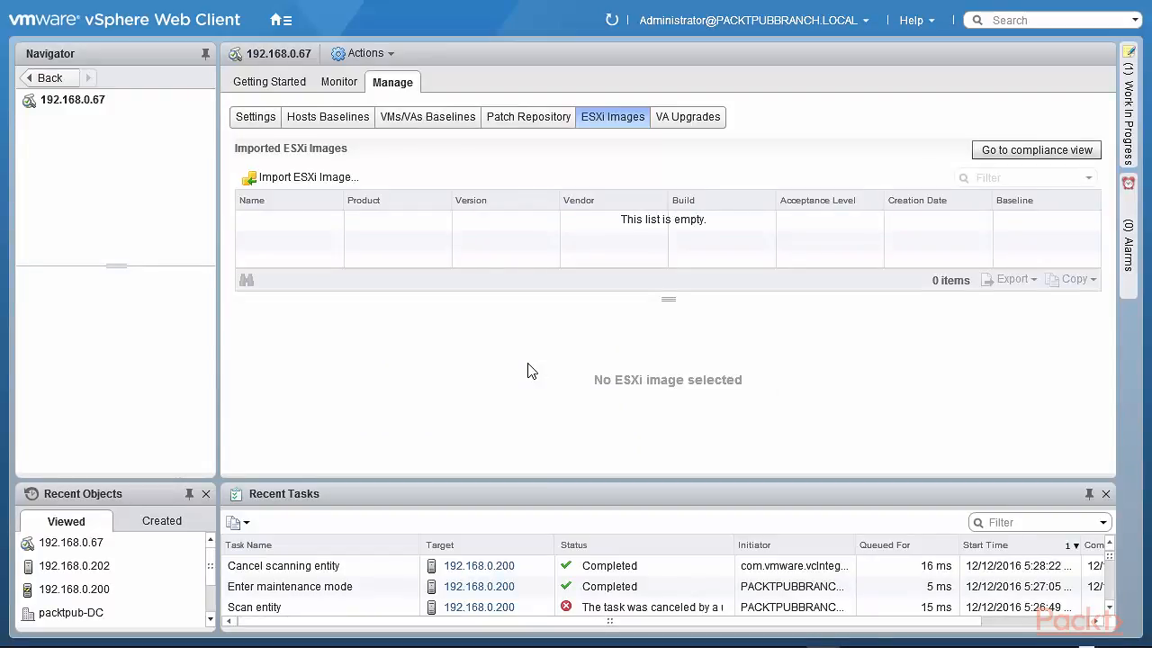
Import the ESXi image VMware-VMvisor-Installer-6.5.0-4564106.x86_64.iso from the Download folder on DATA (D:)
click(315, 179)
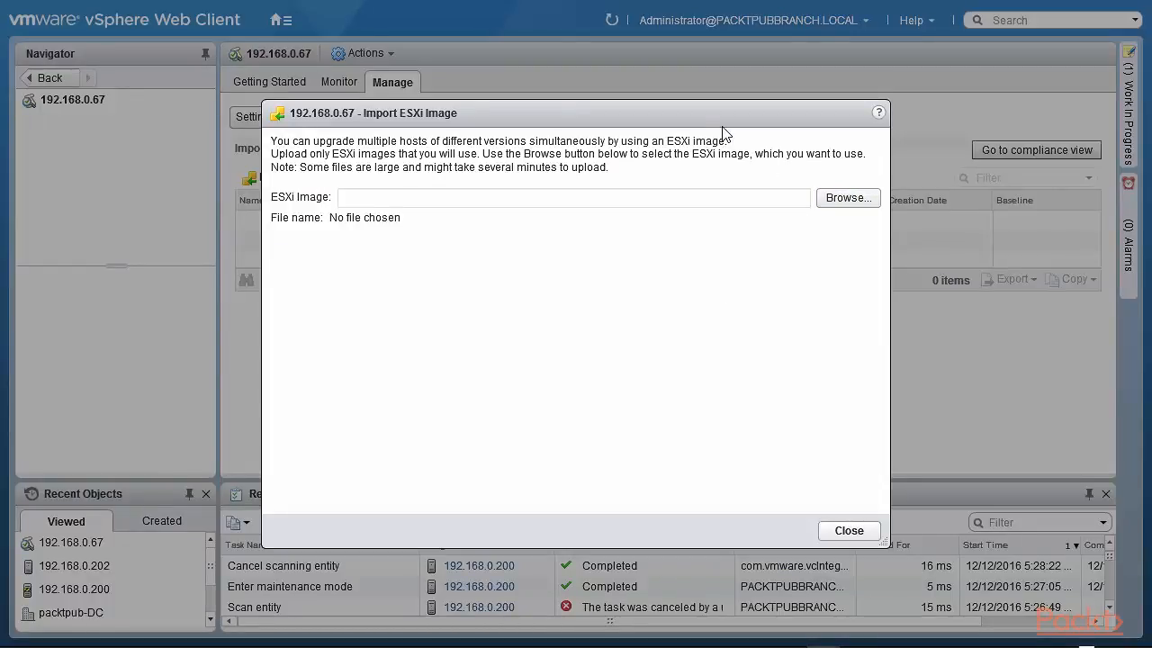
click(845, 202)
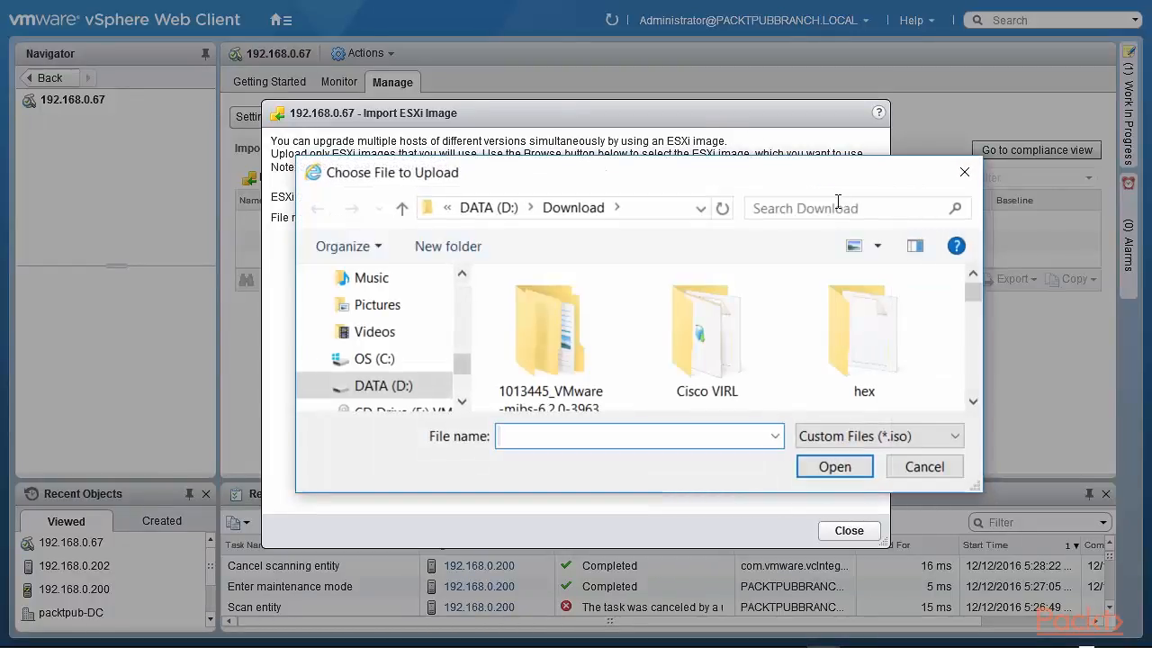
drag(628, 171, 0, 189)
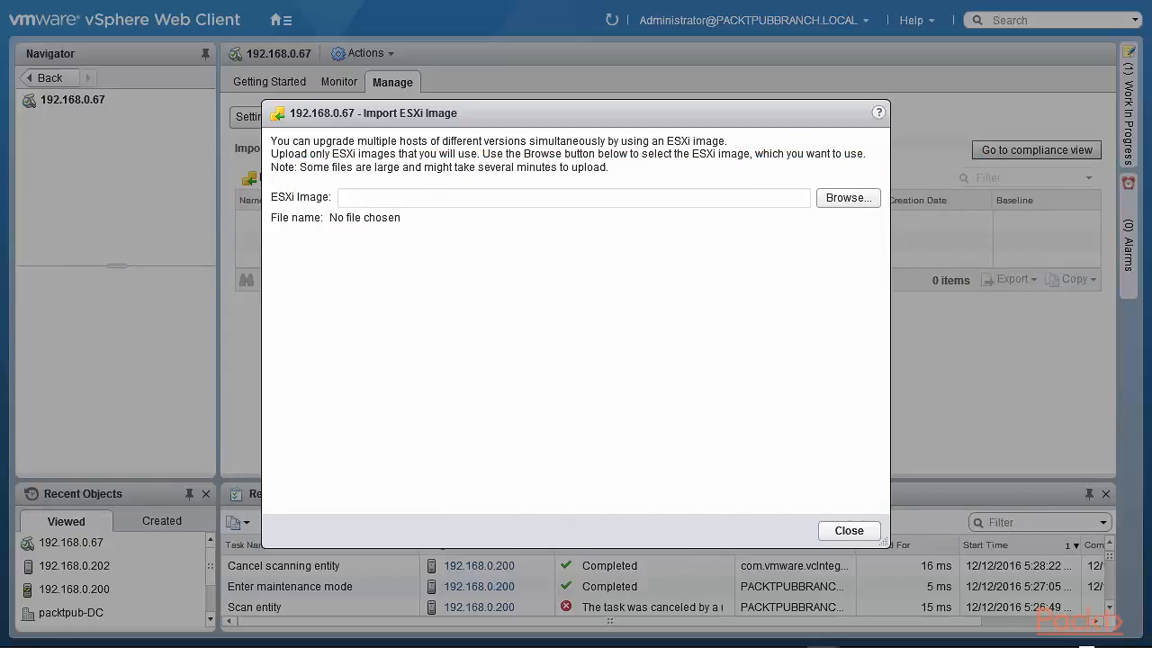
drag(0, 306, 593, 192)
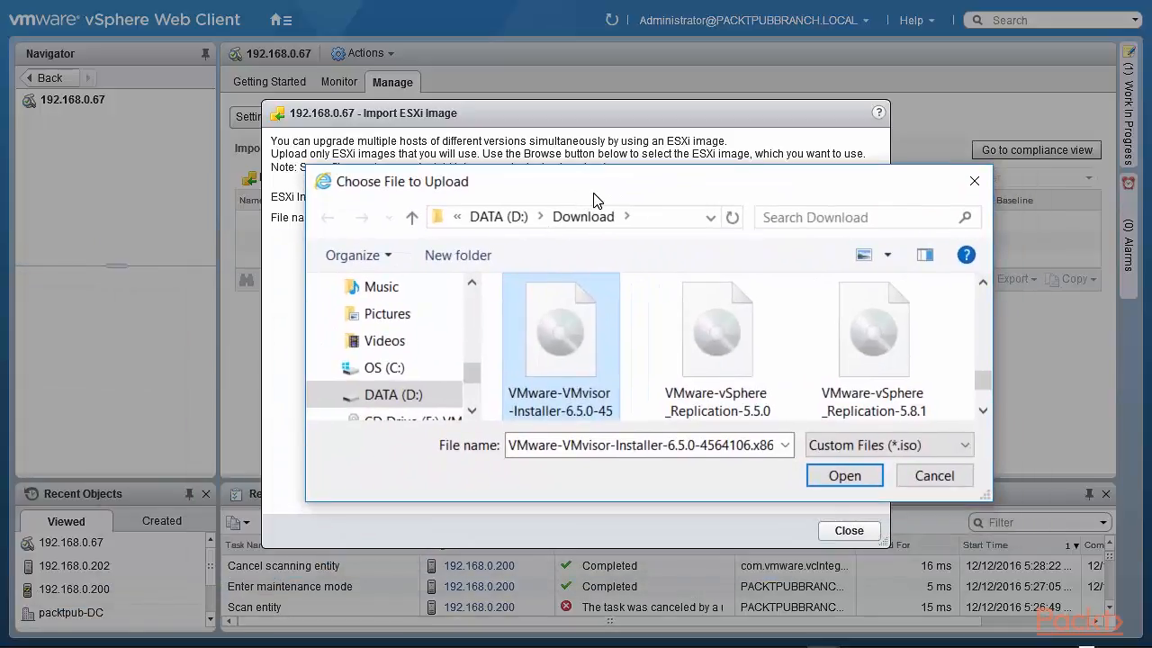
click(846, 485)
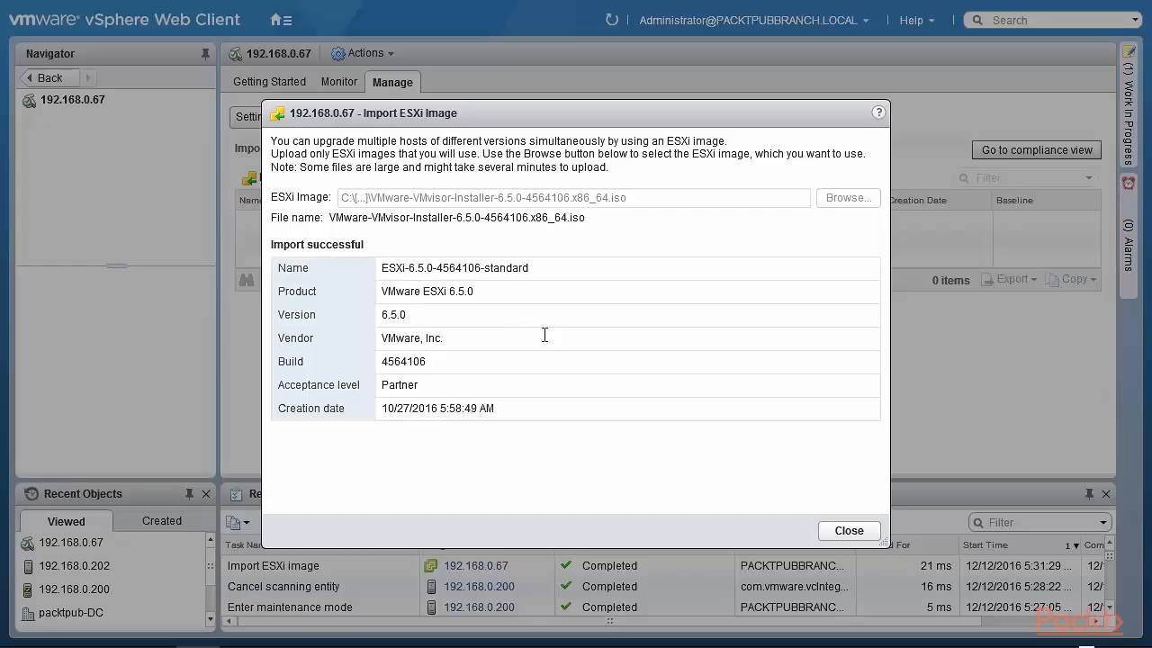
click(848, 531)
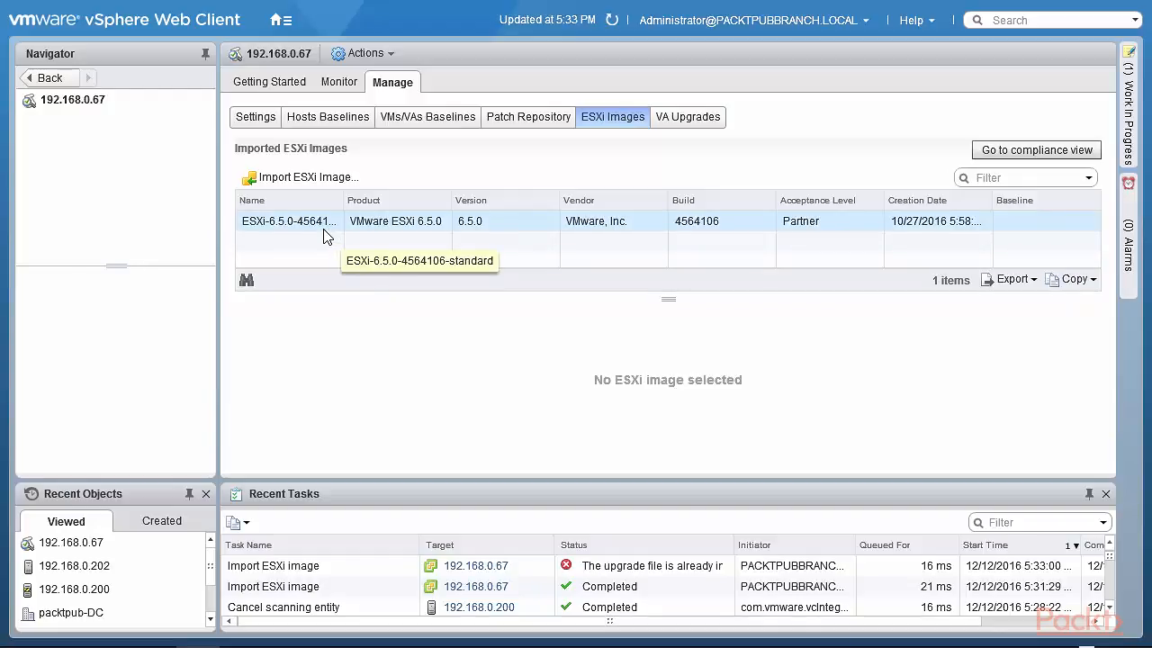
Start a new hosts baseline named vSphere65-Standard with the Host Upgrade type in the Update Manager admin view
click(1036, 150)
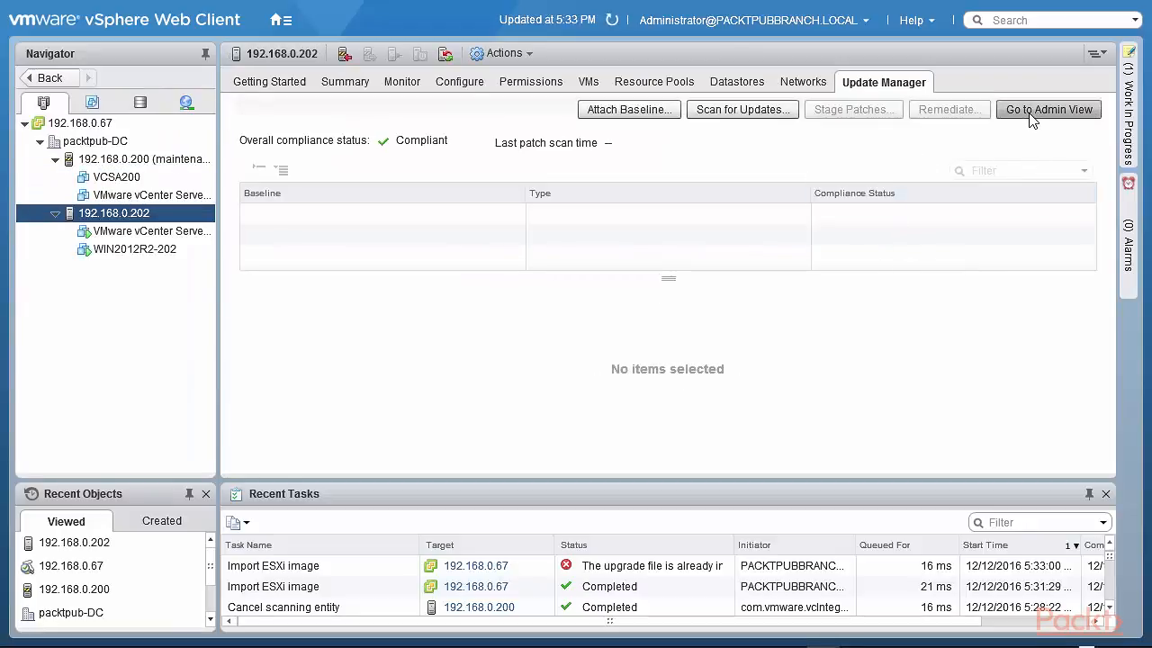
click(1033, 120)
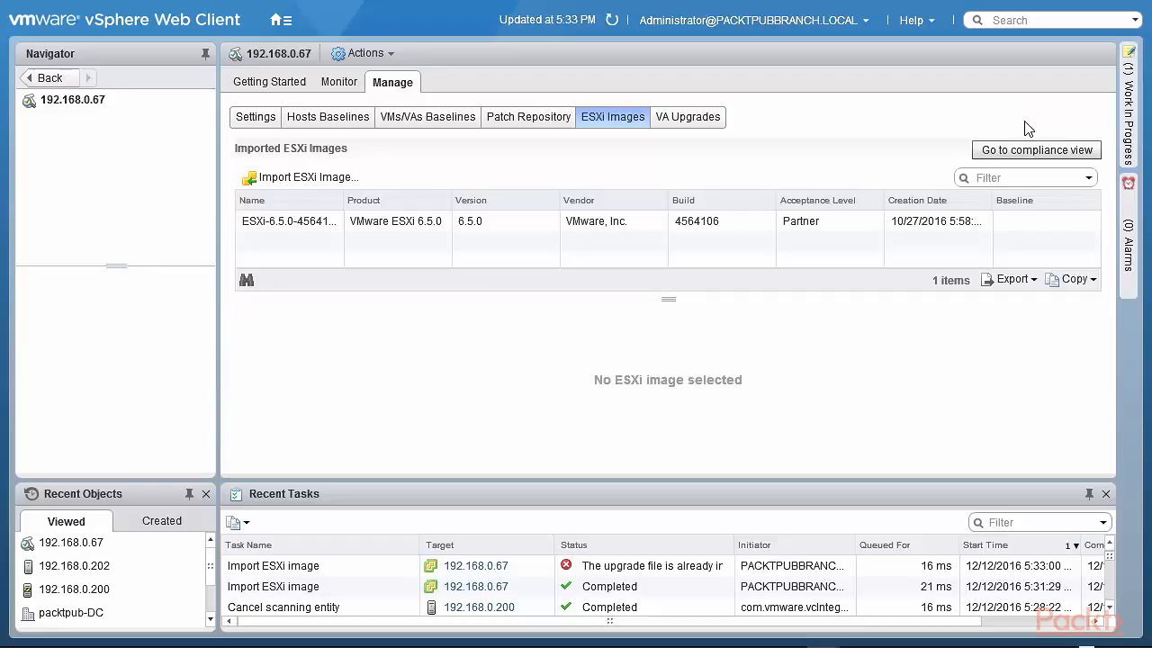
click(328, 133)
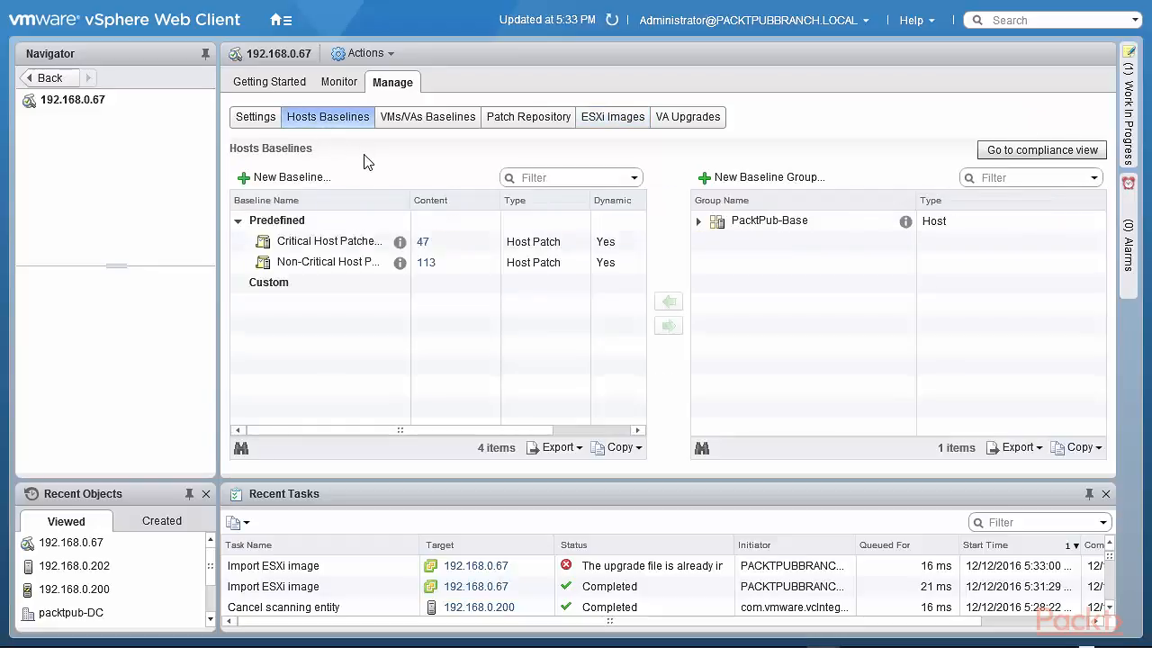
click(275, 185)
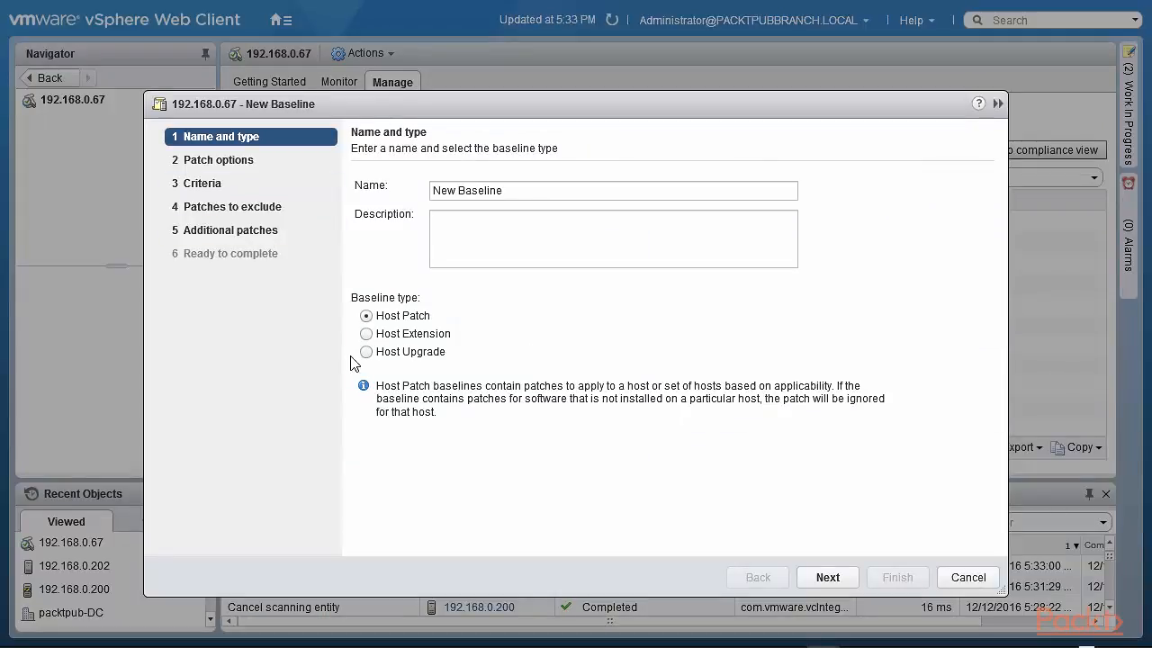
click(365, 353)
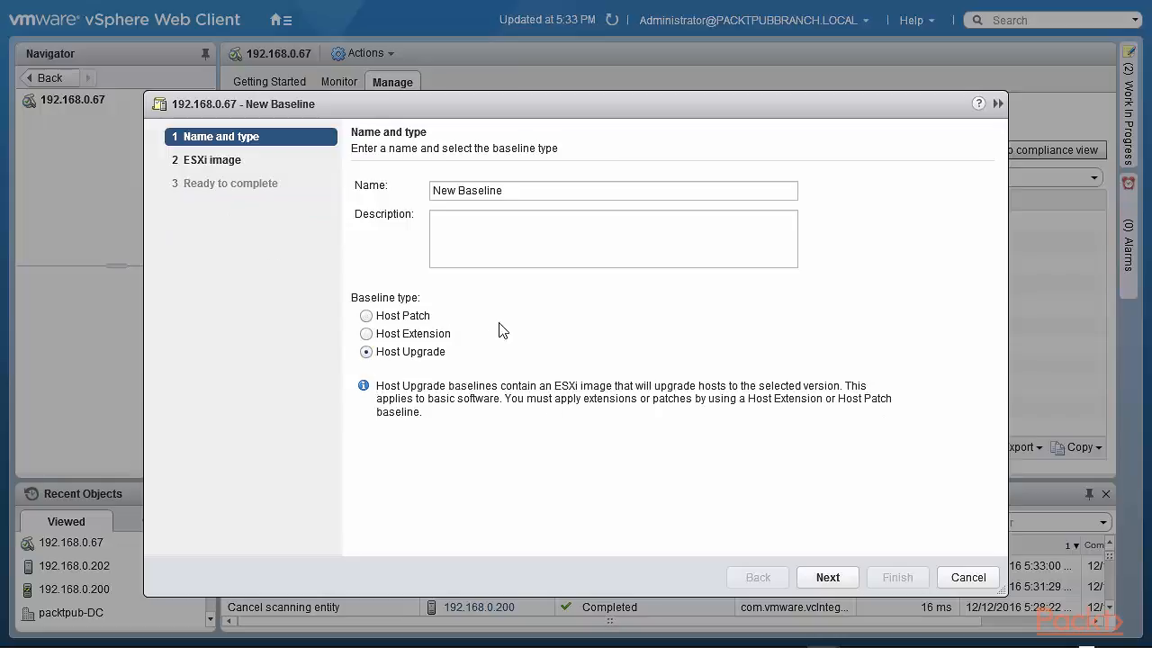
drag(499, 195, 394, 191)
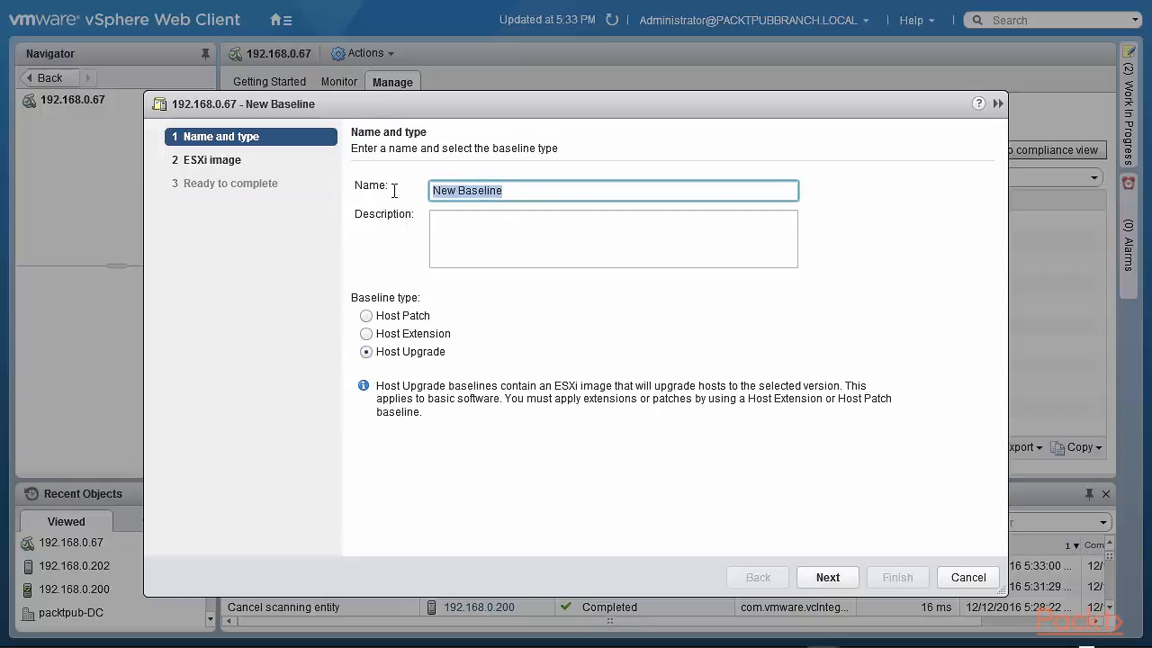
text(VSphere65-Standard)
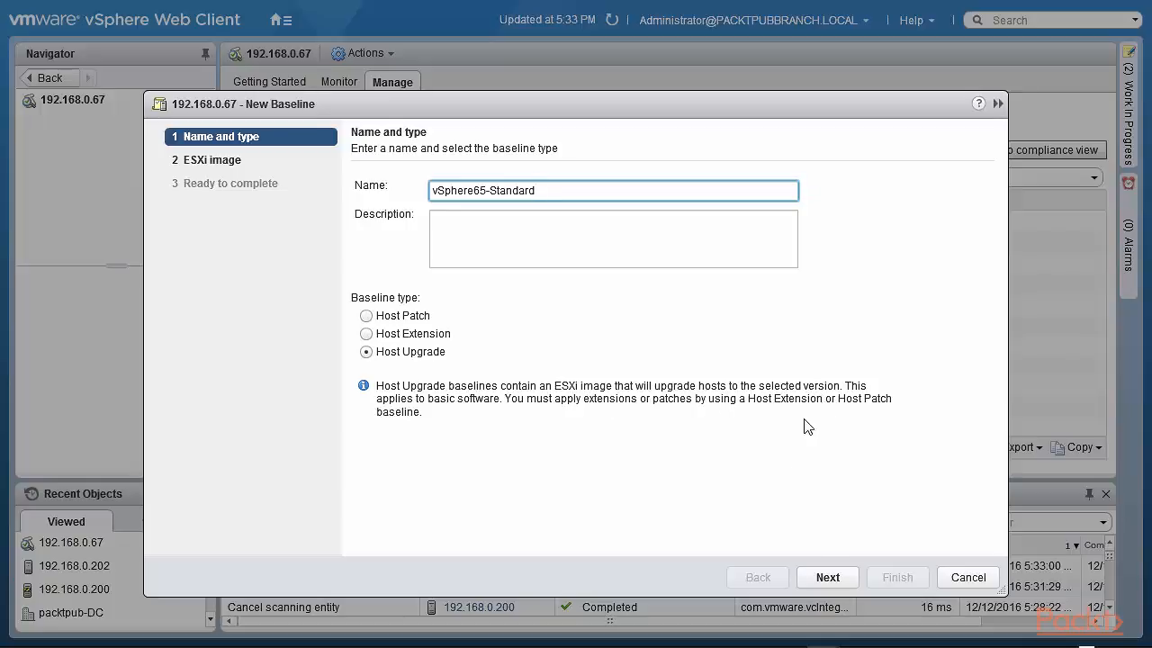
Assign the VMware ESXi 6.5.0 image, build 4564106, to the vSphere65-Standard baseline and finish creating it
click(836, 581)
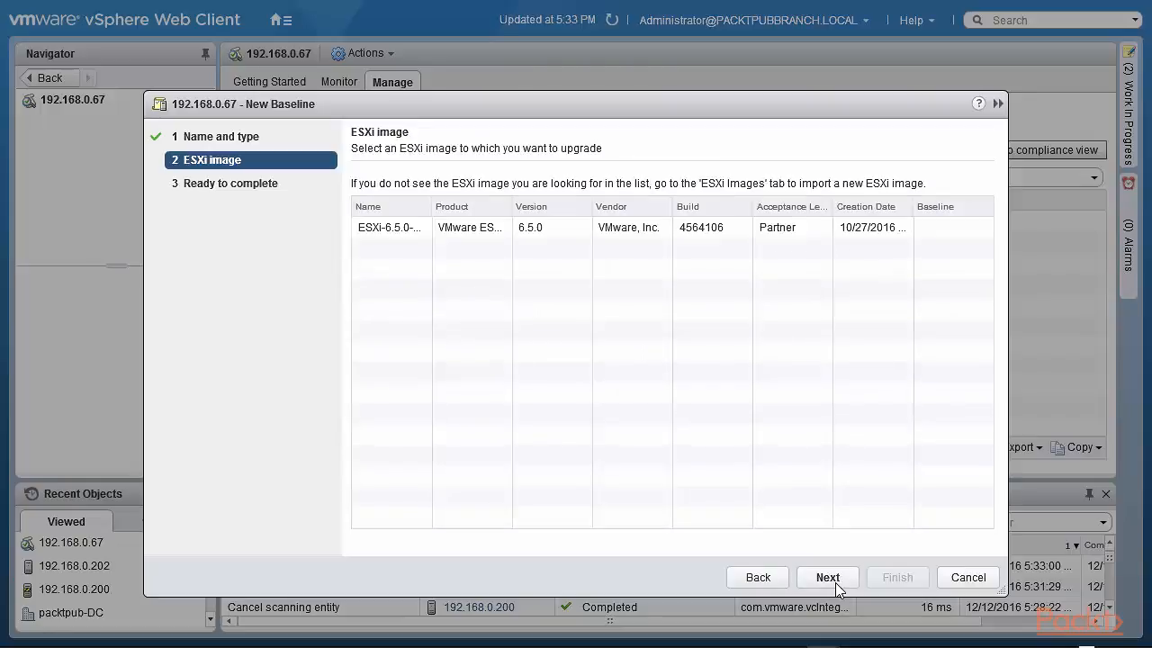
click(489, 234)
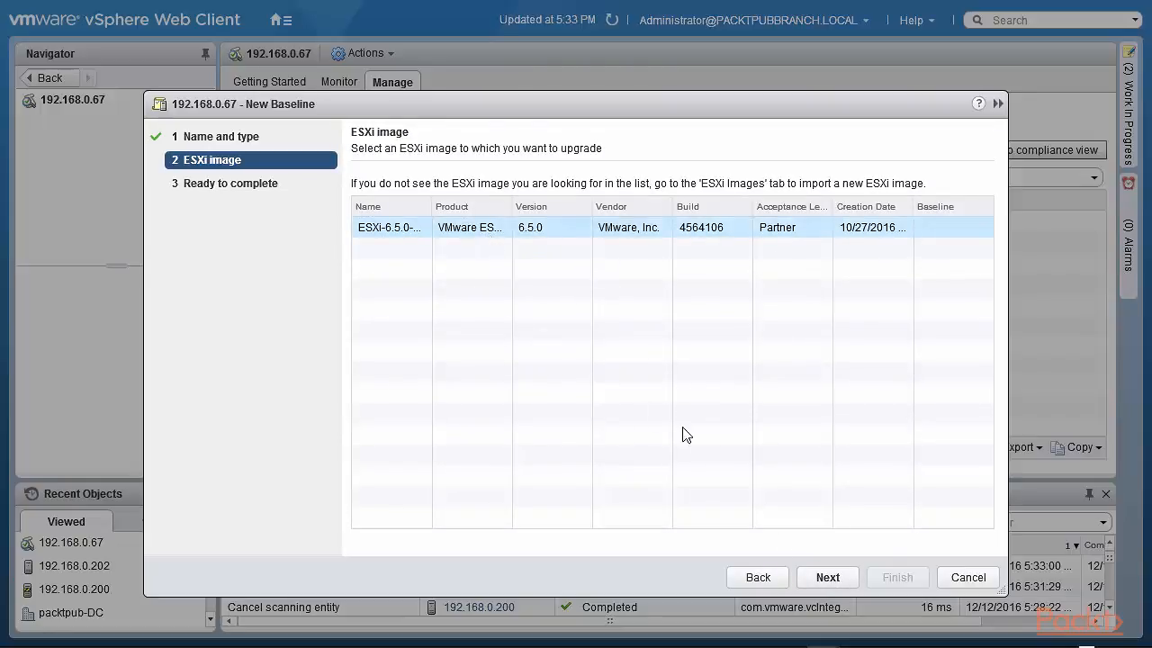
click(828, 581)
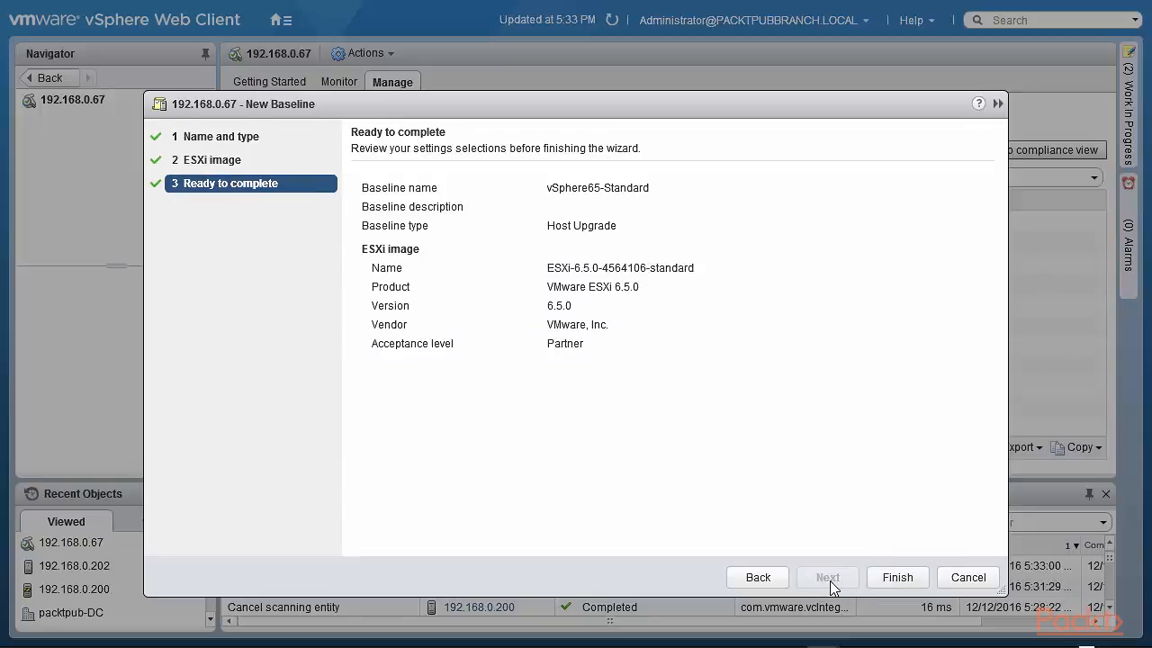
click(896, 577)
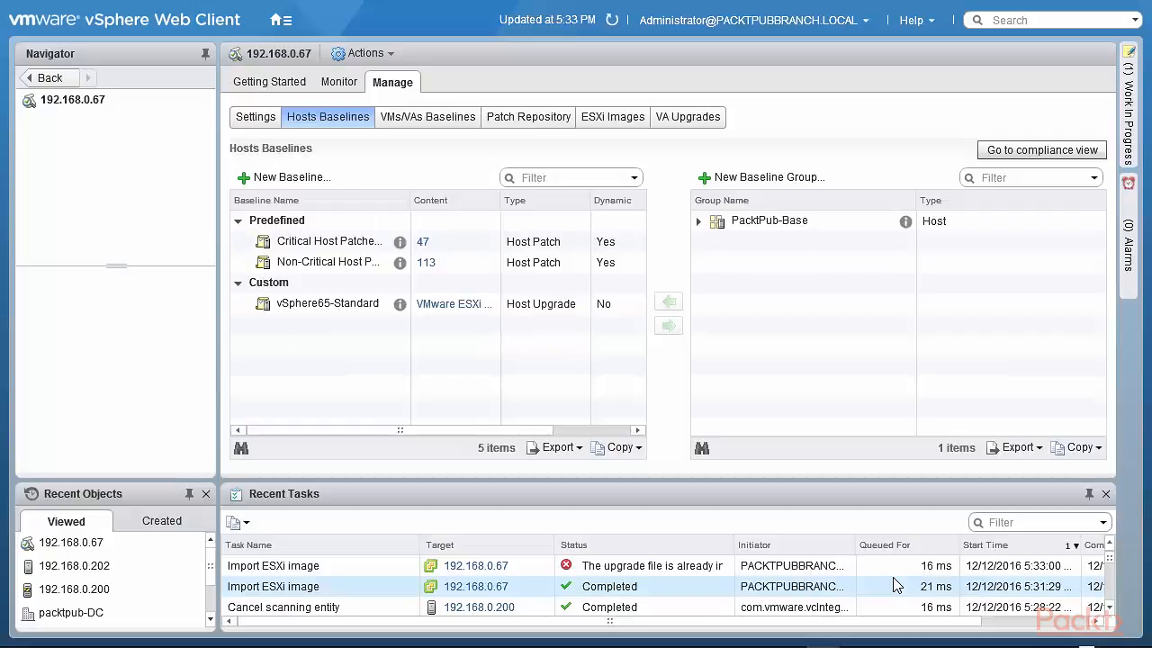
click(333, 311)
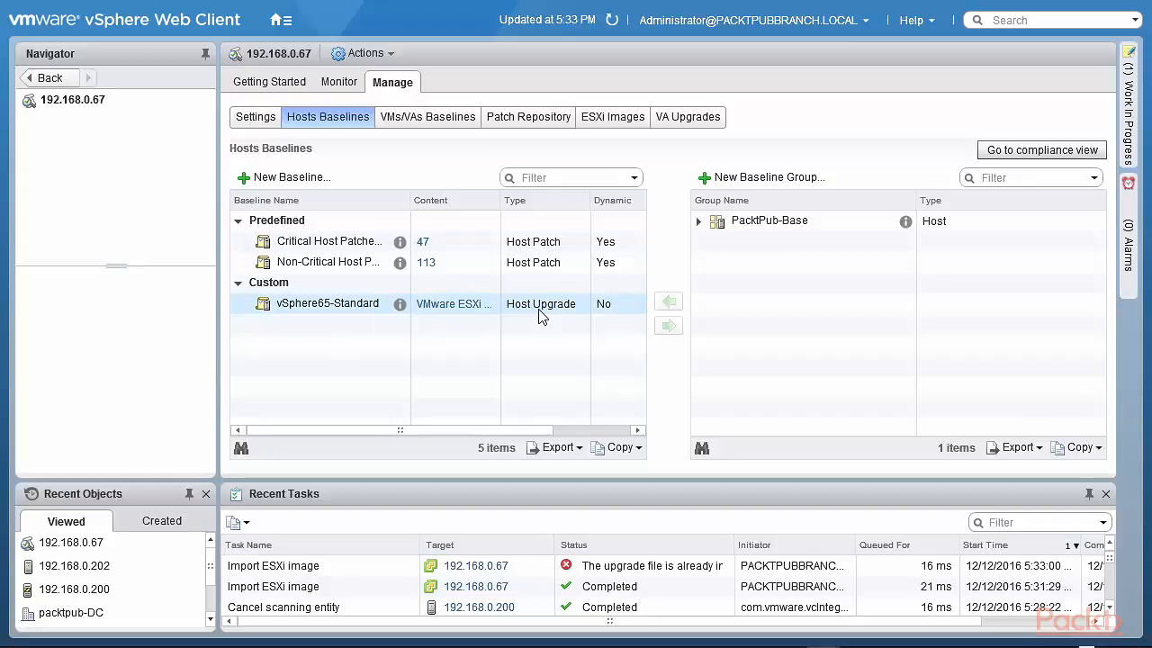
Attach the vSphere65-Standard upgrade baseline to host 192.168.0.202 from its Update Manager view
click(1022, 151)
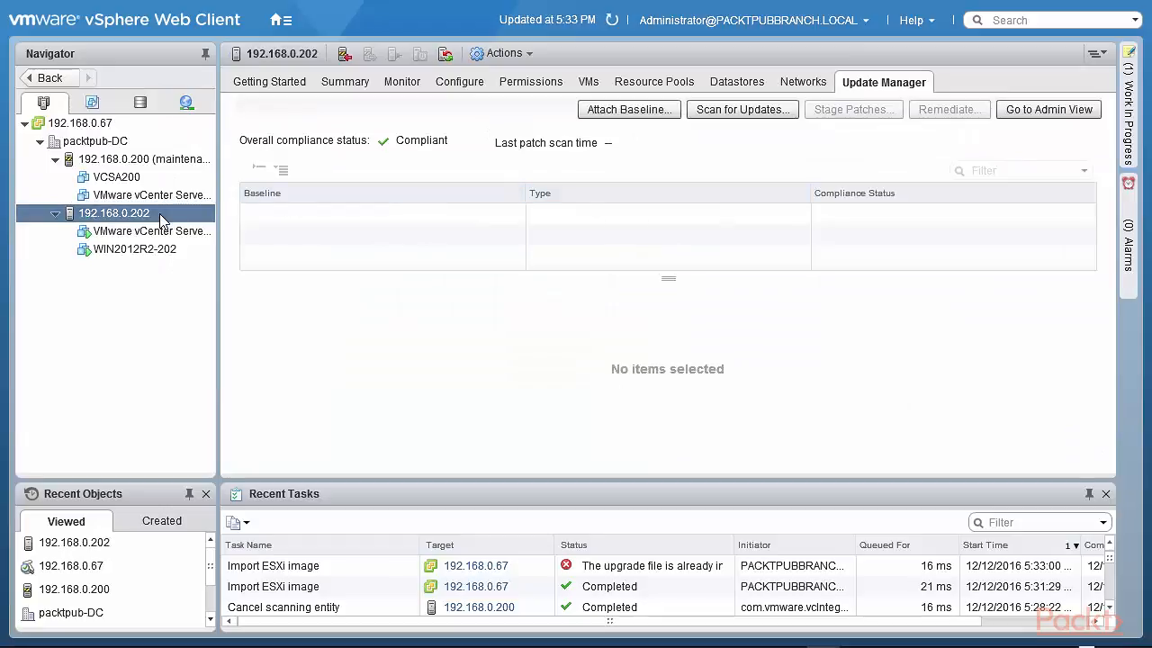
click(160, 211)
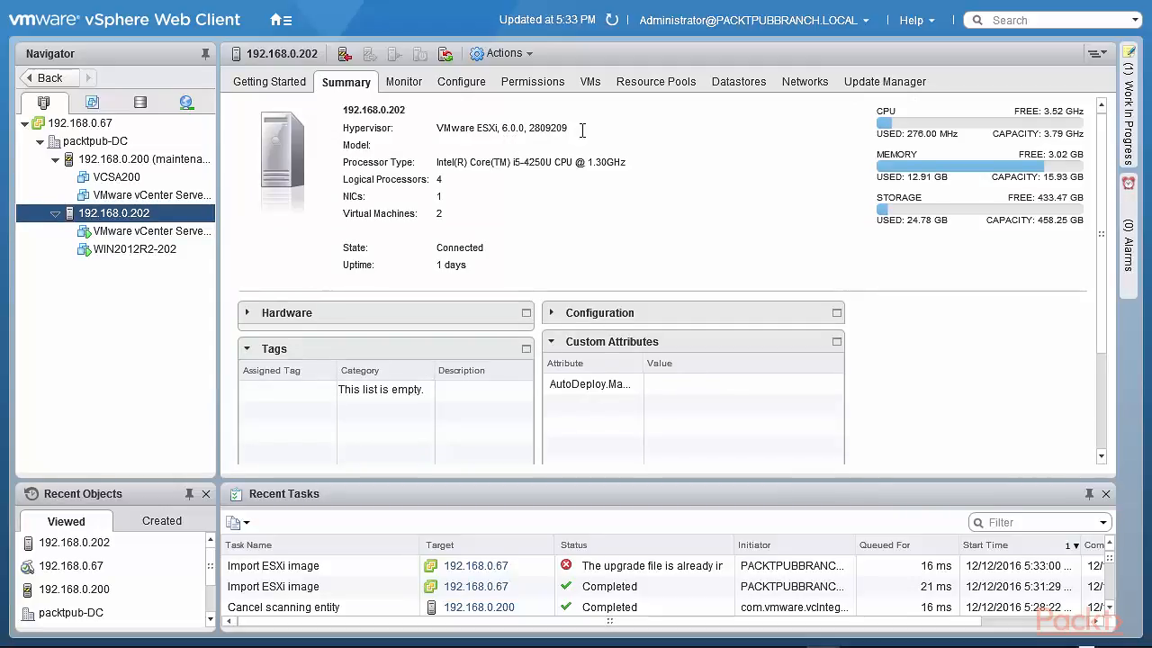
click(909, 82)
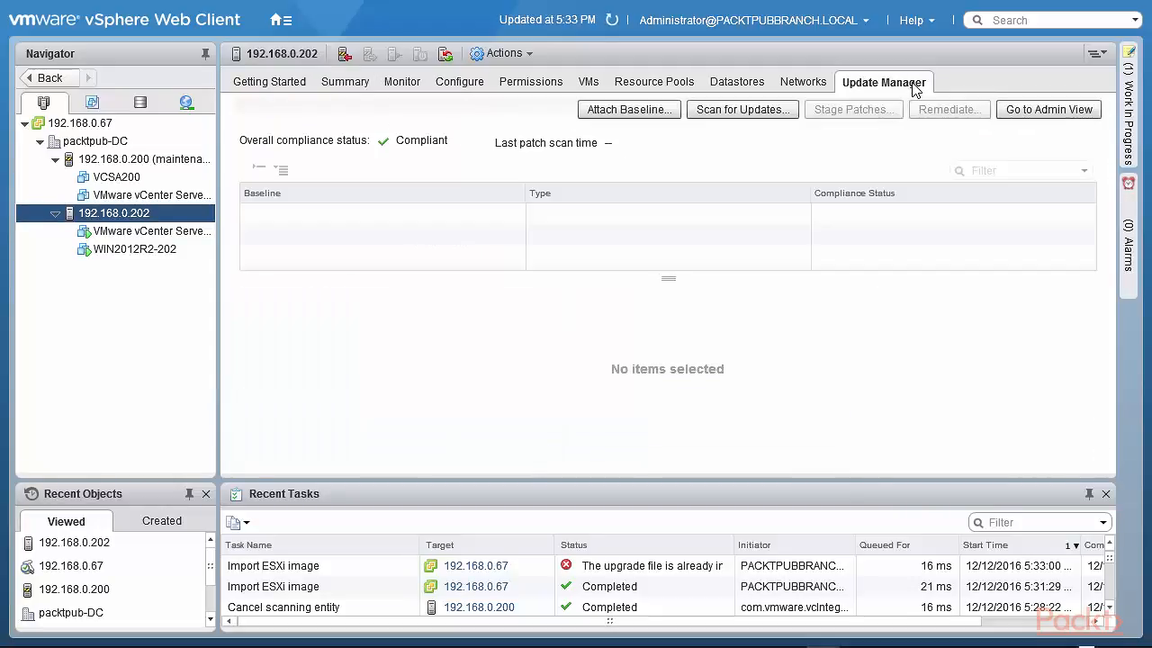
click(602, 113)
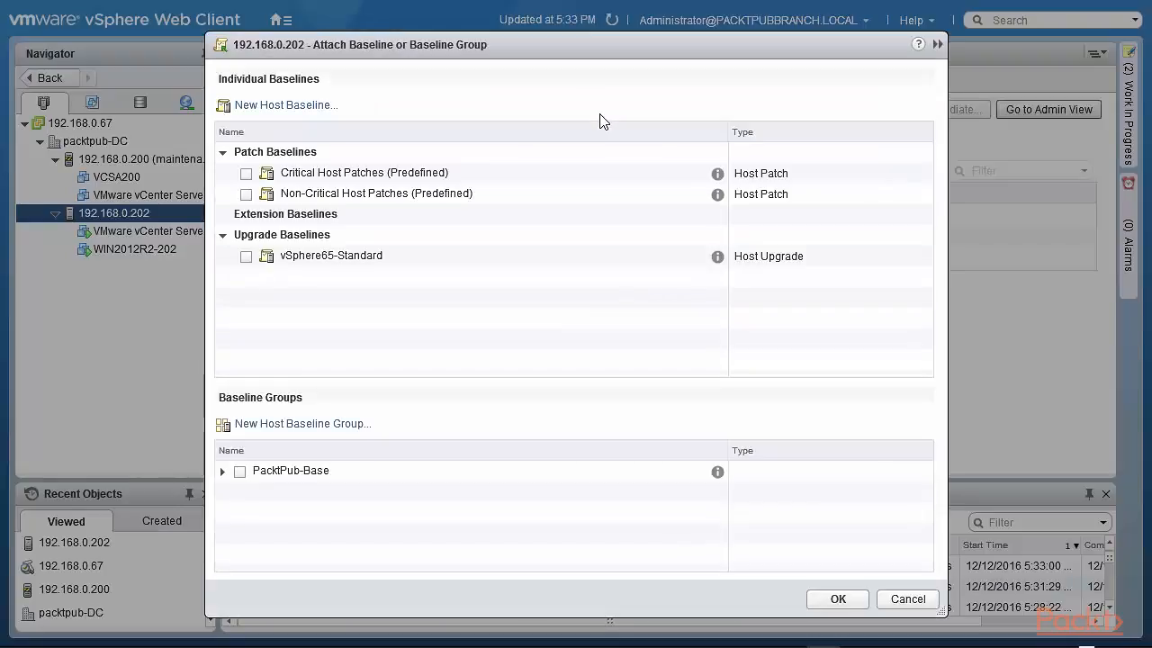
click(258, 258)
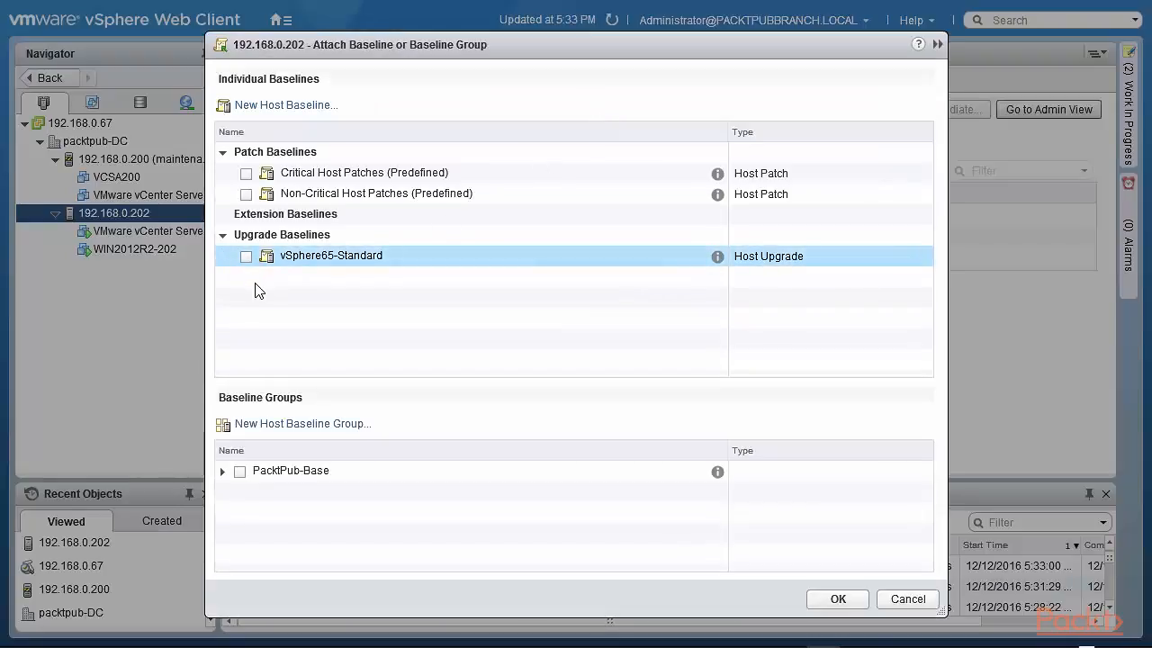
click(246, 257)
click(836, 600)
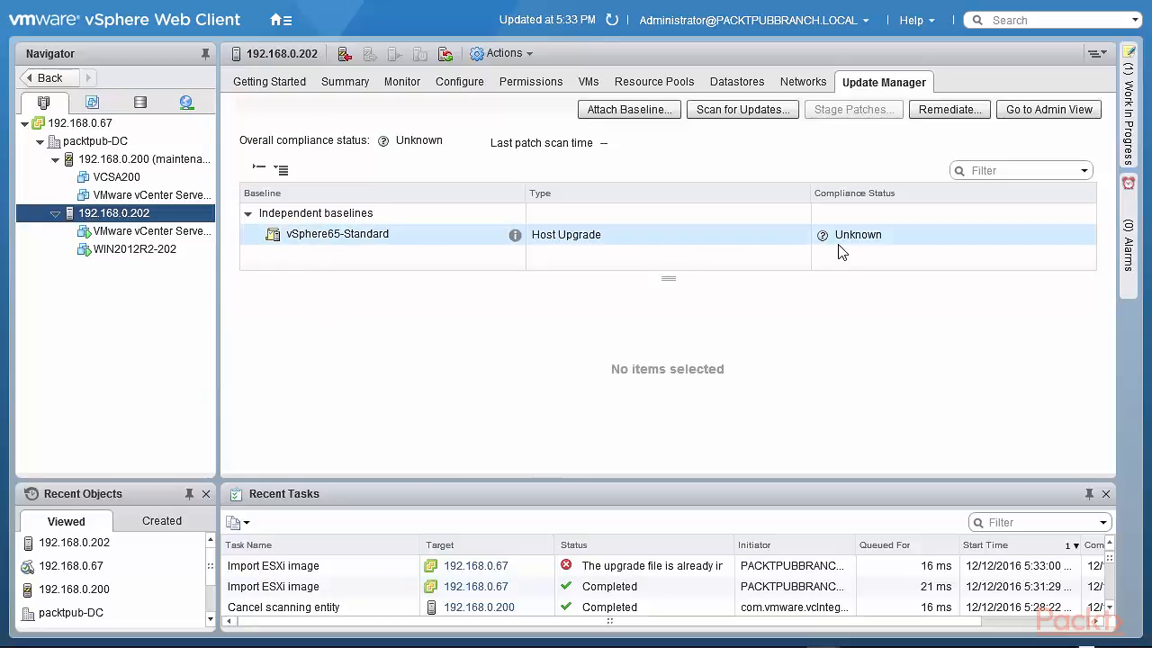
Scan host 192.168.0.202 for upgrades only, leaving out patches and extensions
click(707, 110)
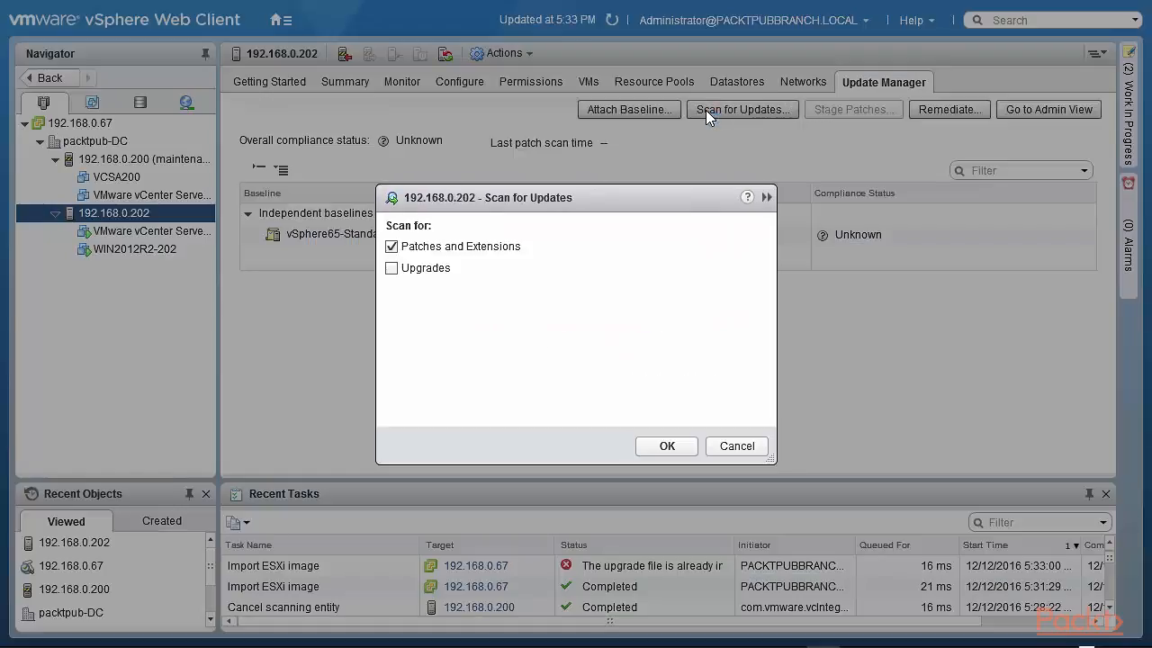
click(391, 245)
click(392, 267)
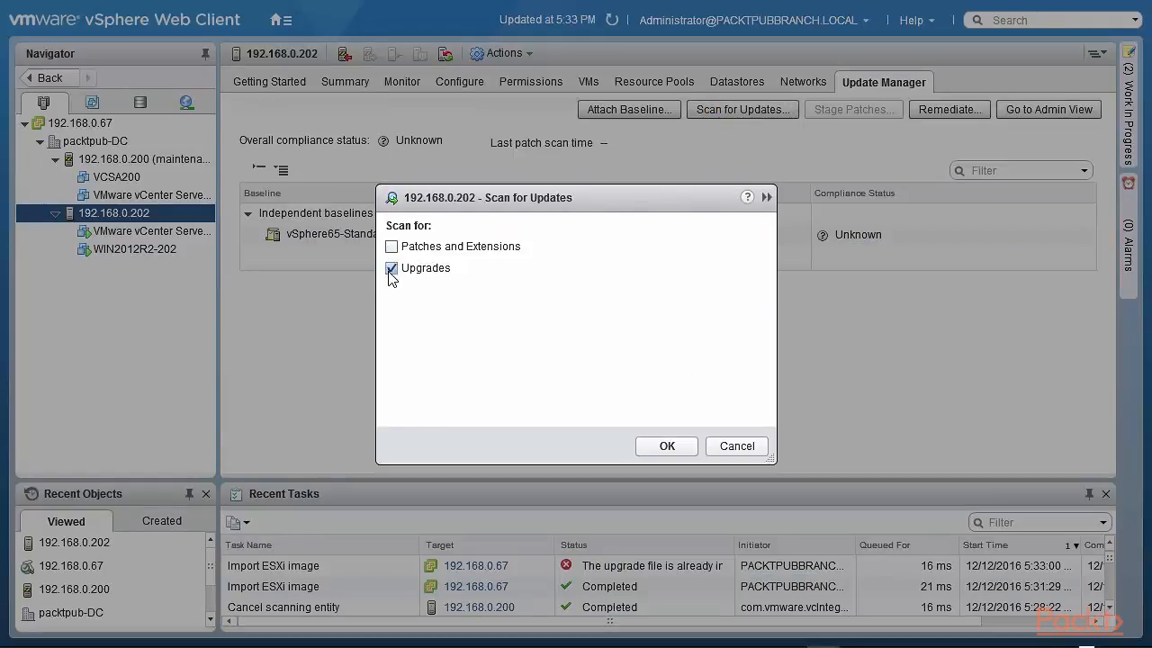
click(666, 447)
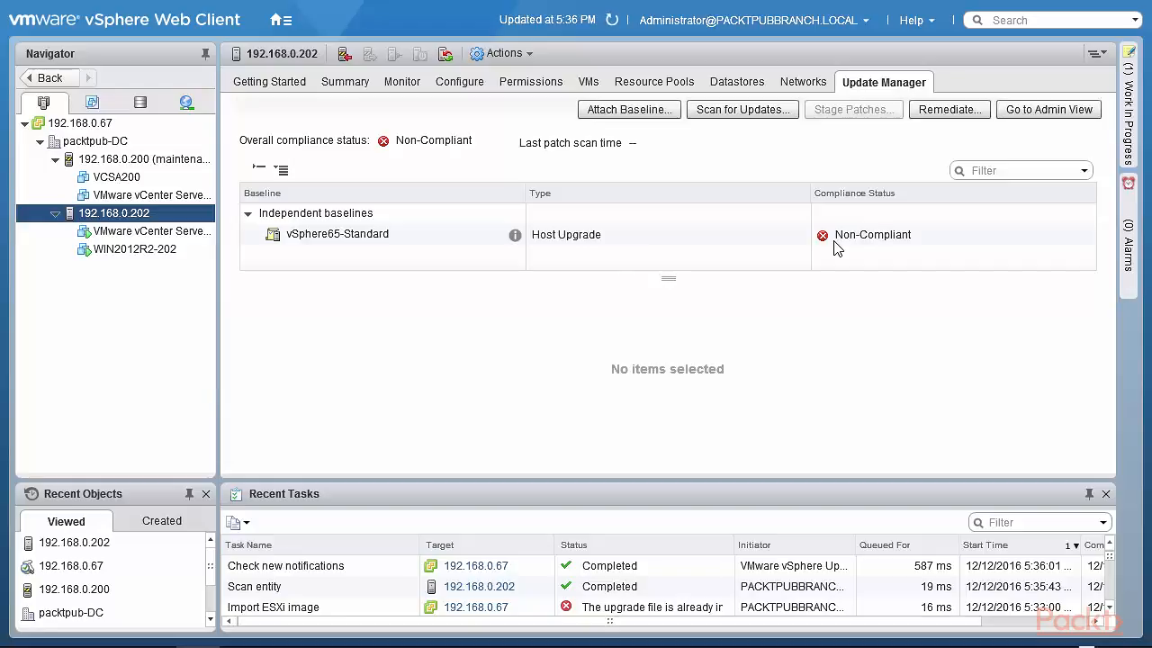
Set up remediation of host 192.168.0.202 with the vSphere65-Standard baseline and accept the end user license agreement
click(386, 237)
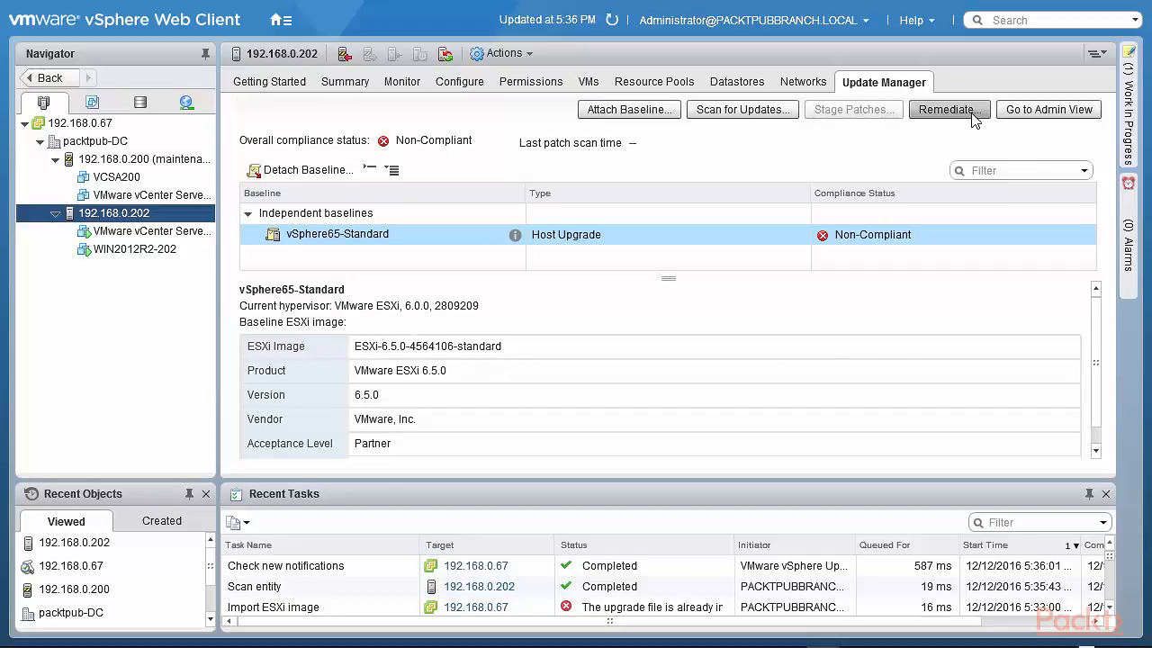
click(947, 110)
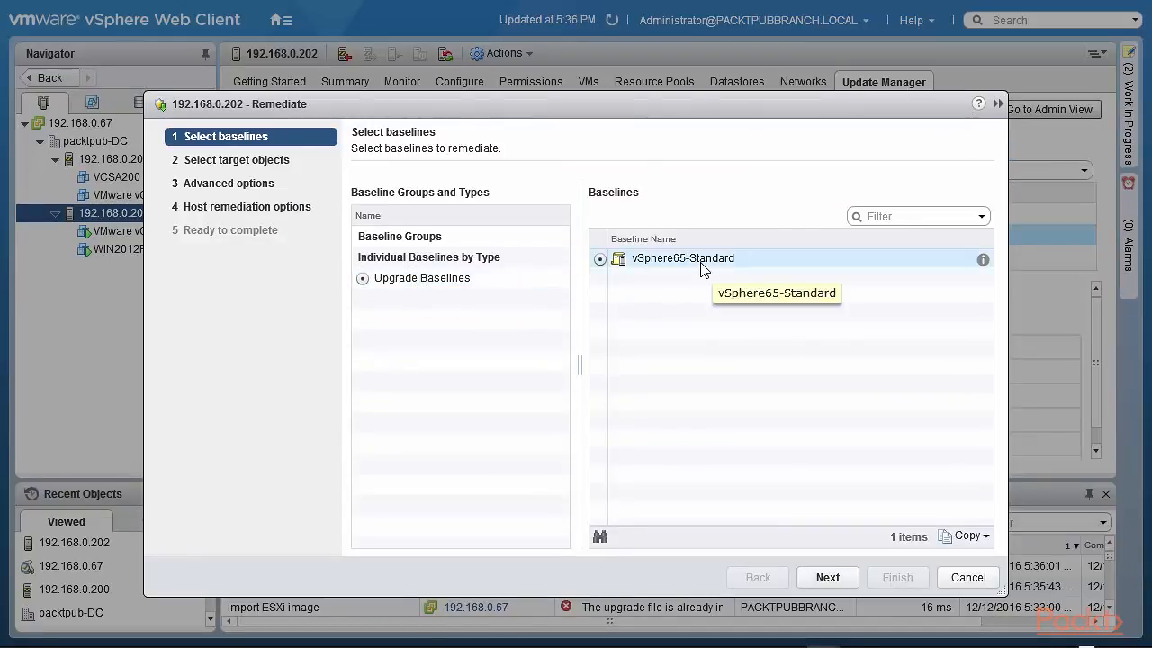
click(819, 577)
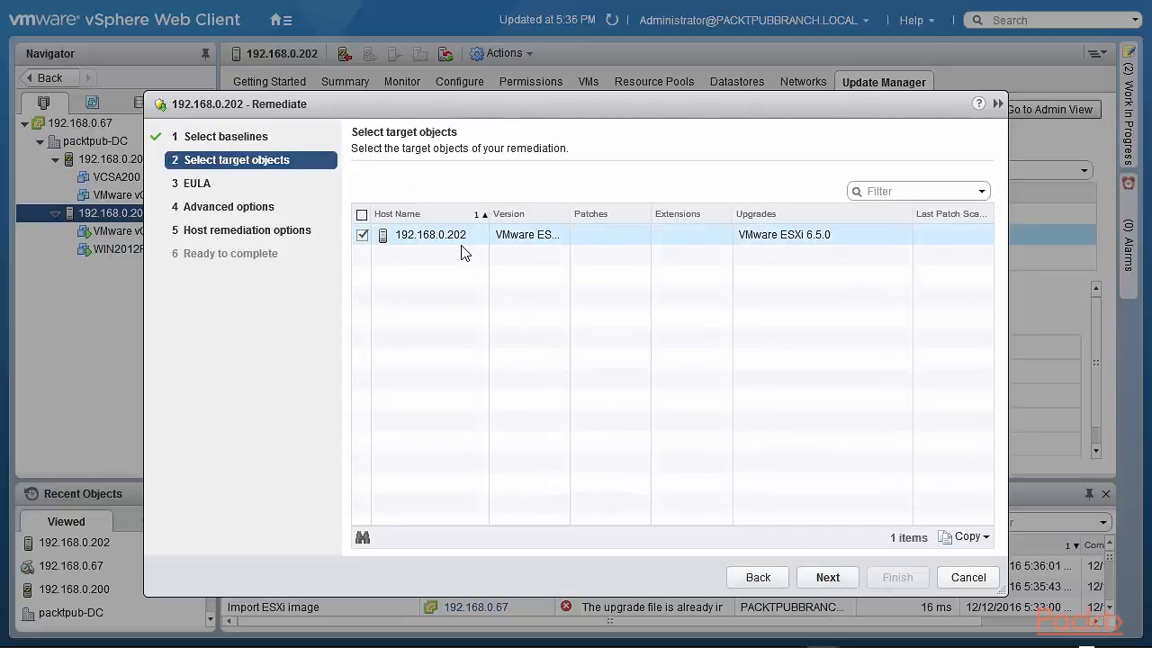
click(829, 579)
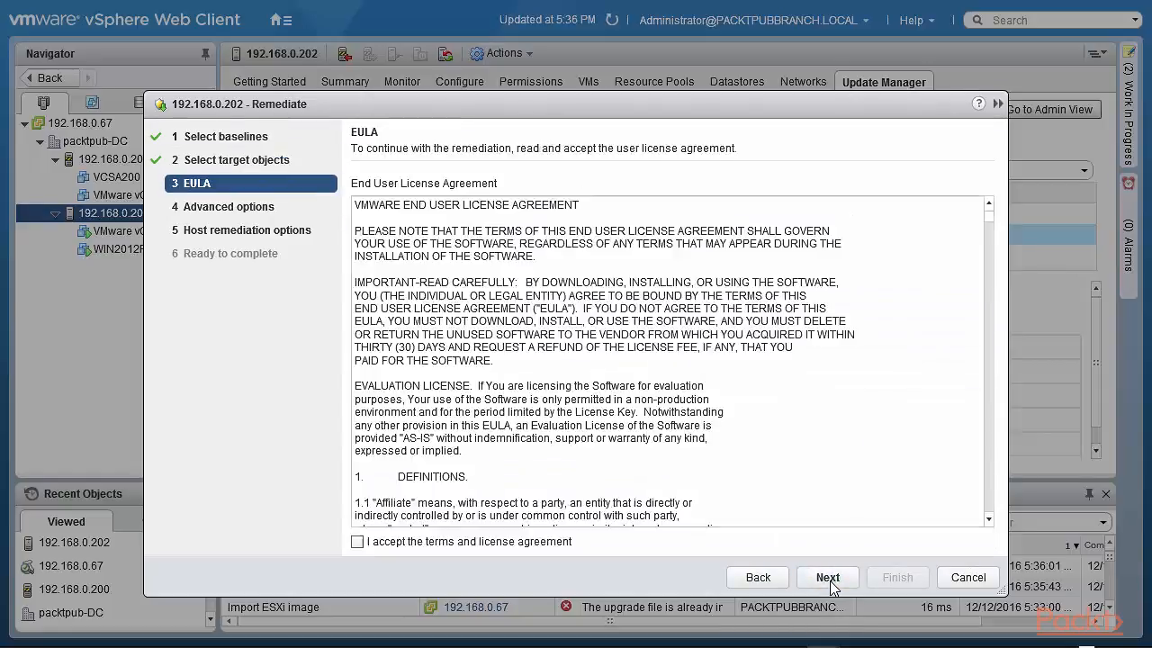
click(357, 543)
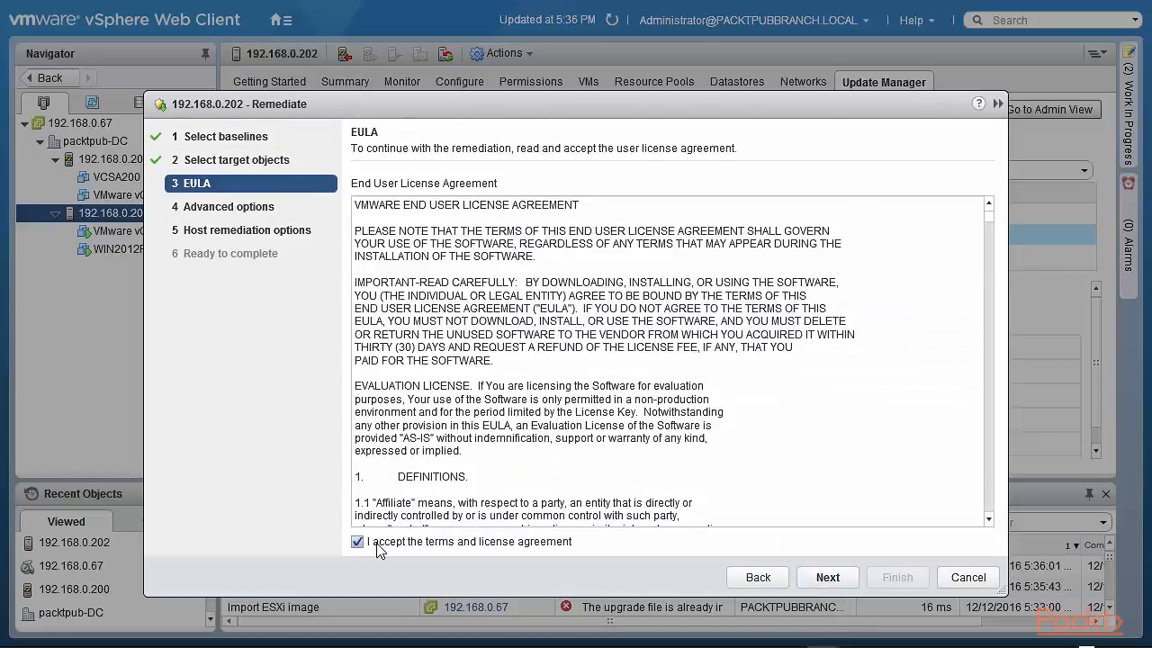
click(828, 577)
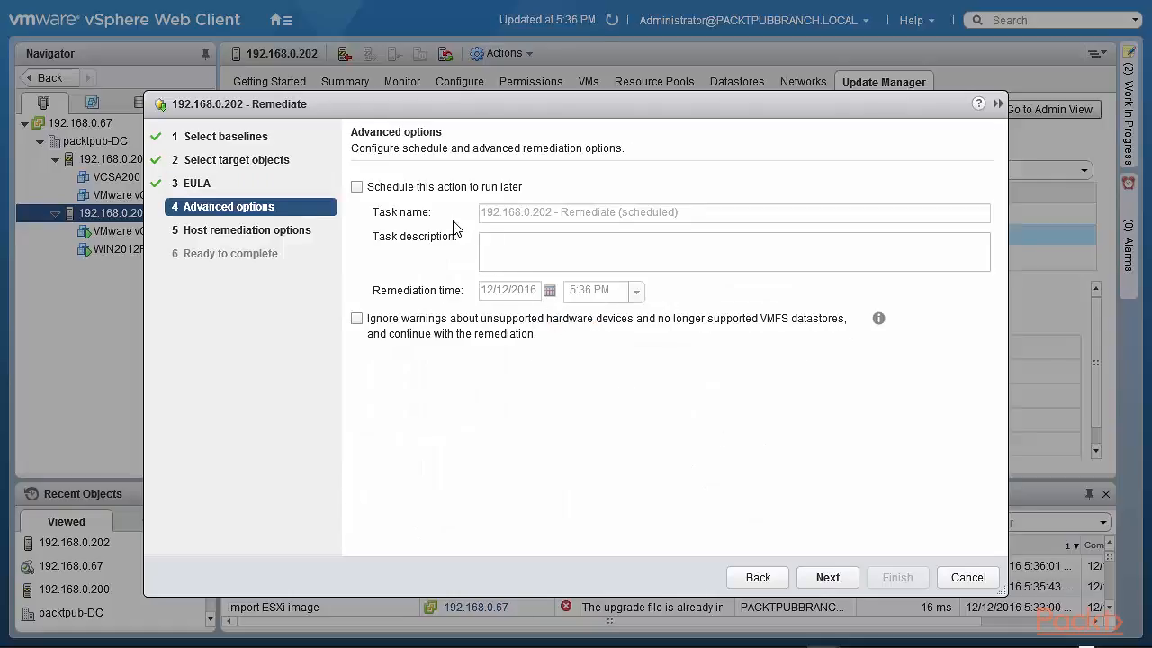
Run the remediation immediately with virtual machines powered off, after checking the upgrade baseline and target host in the final review
click(823, 579)
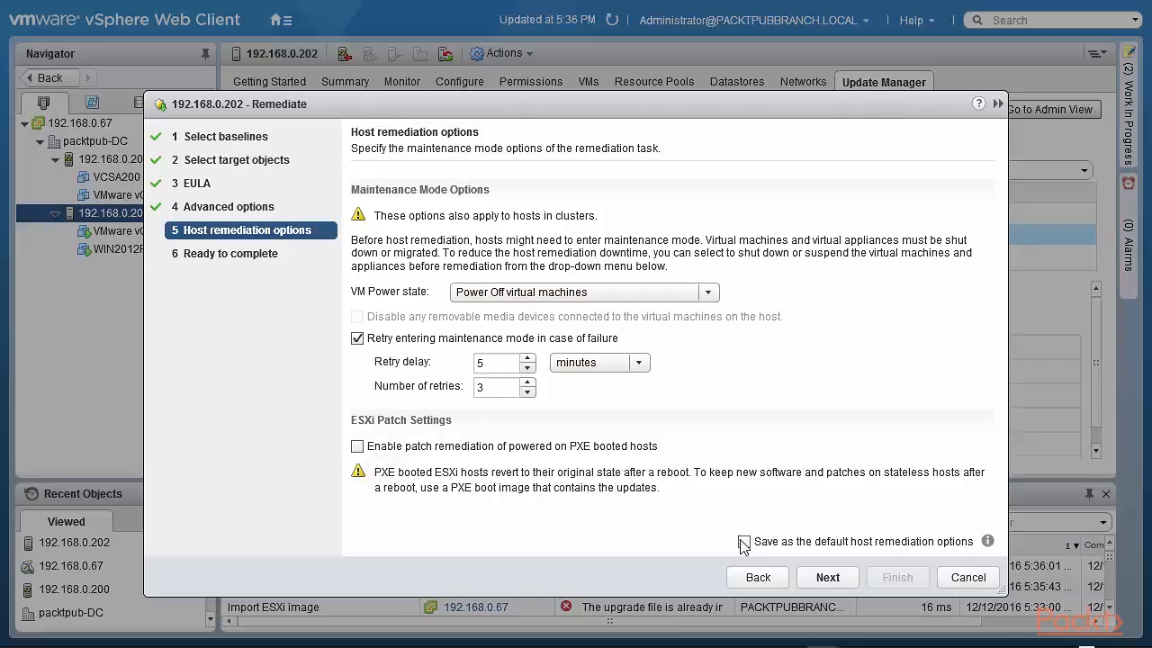
click(828, 581)
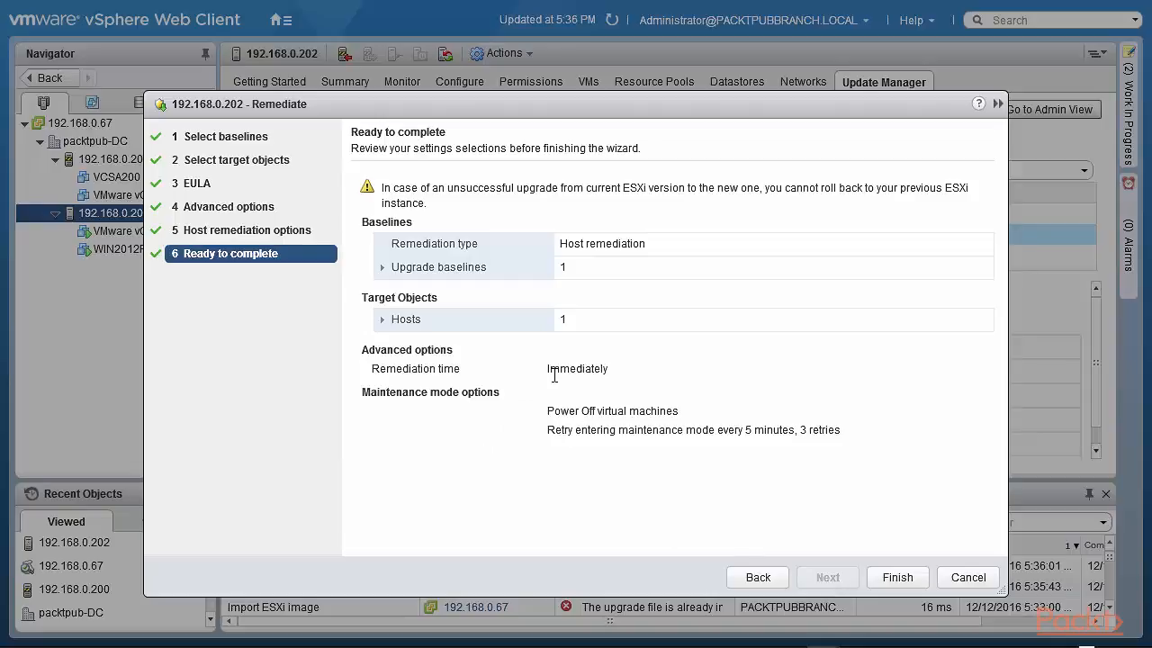
click(382, 271)
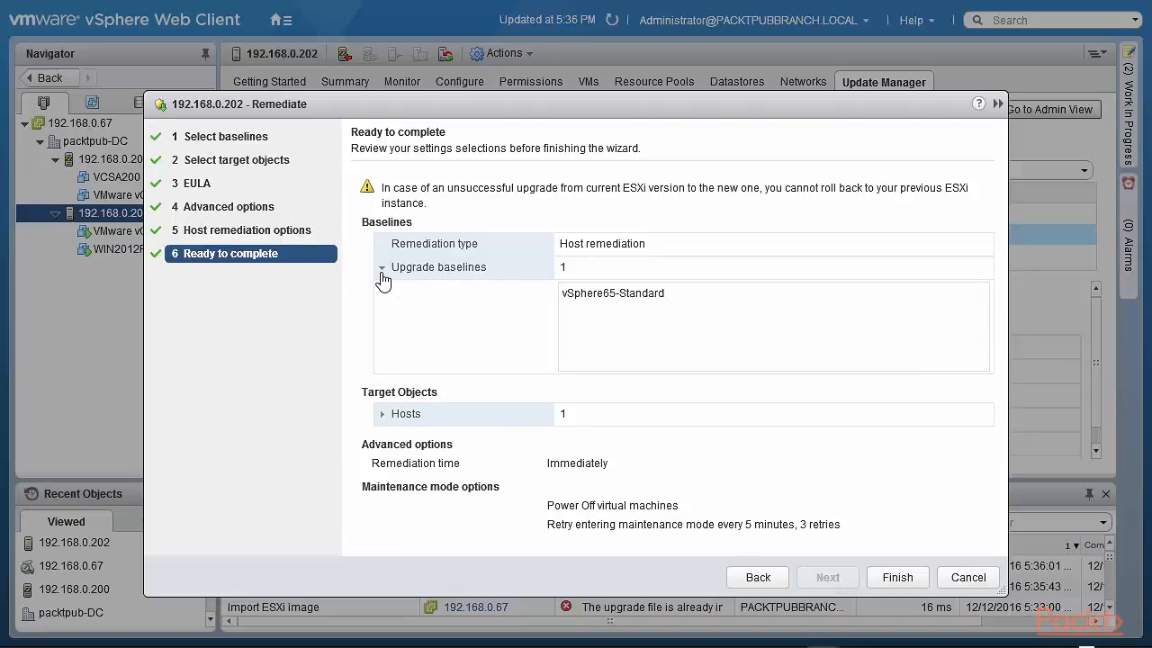
click(382, 416)
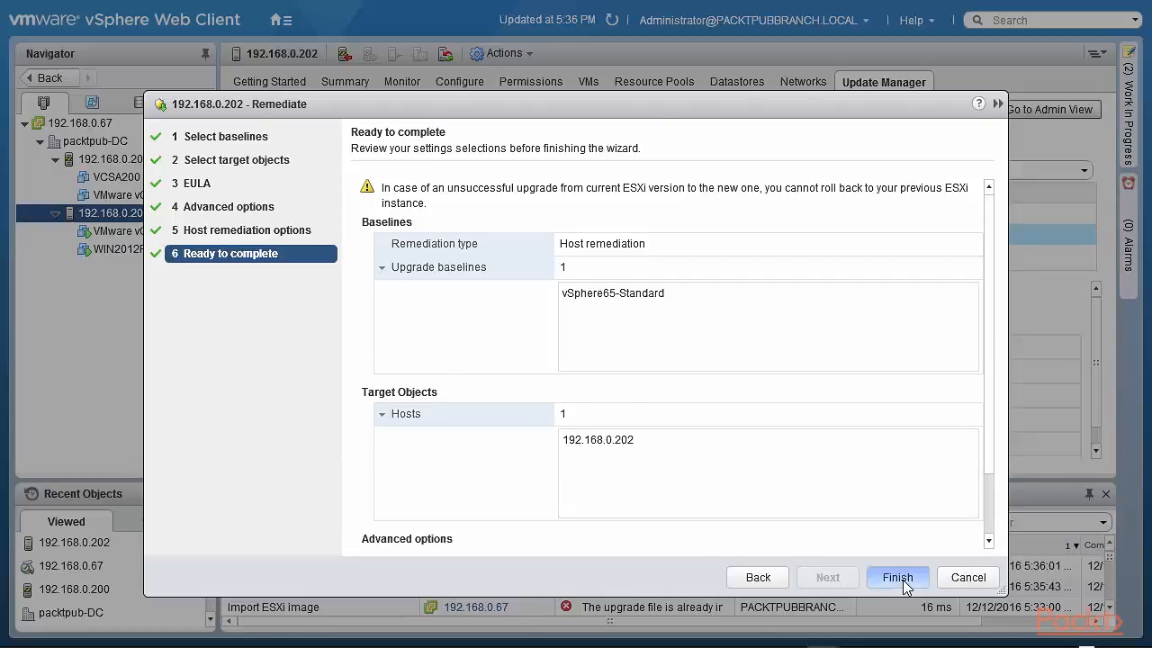
click(873, 579)
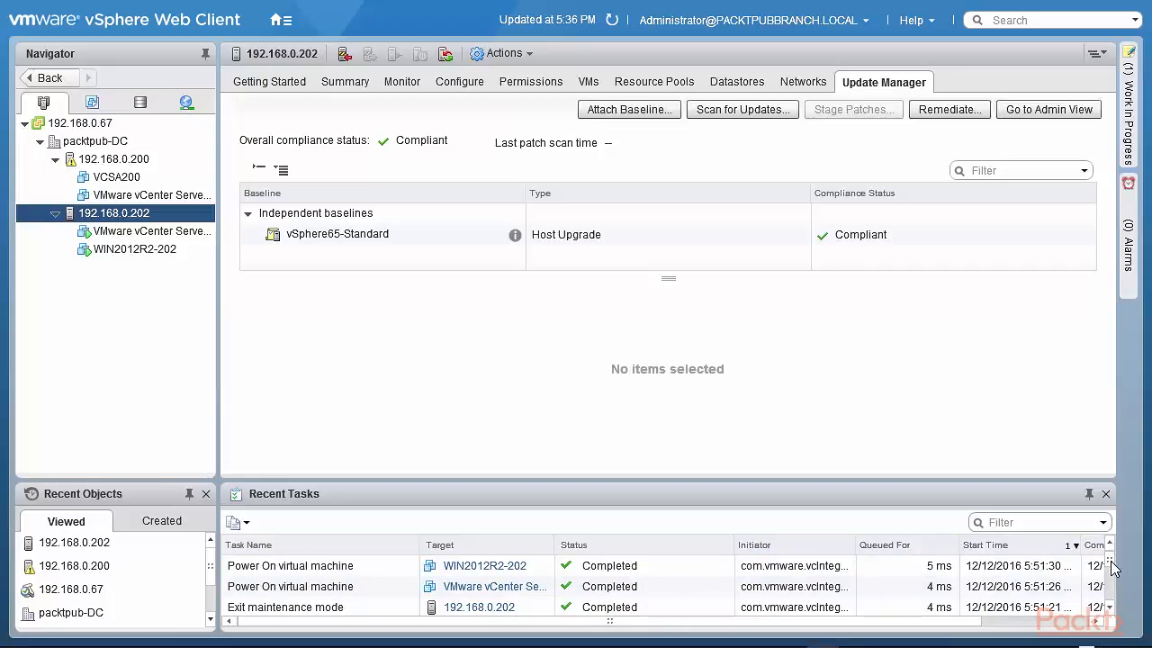
Examine the recent tasks from the upgrade and open the summary of host 192.168.0.202
drag(1113, 567, 1114, 592)
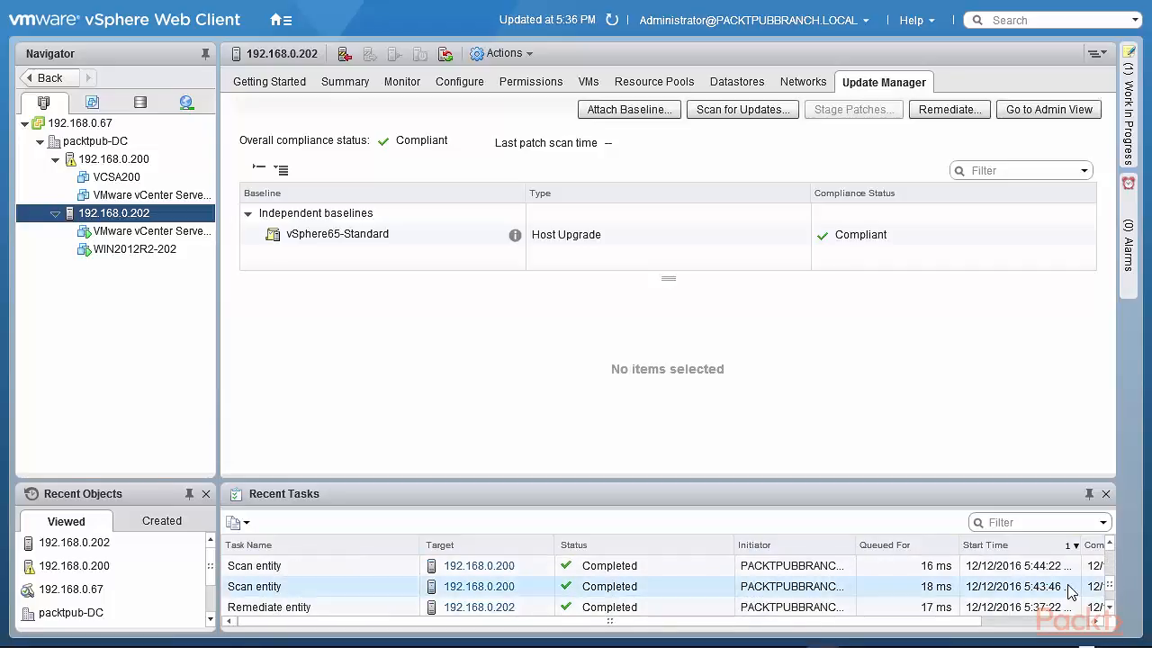
scroll(1113, 550, up, 1)
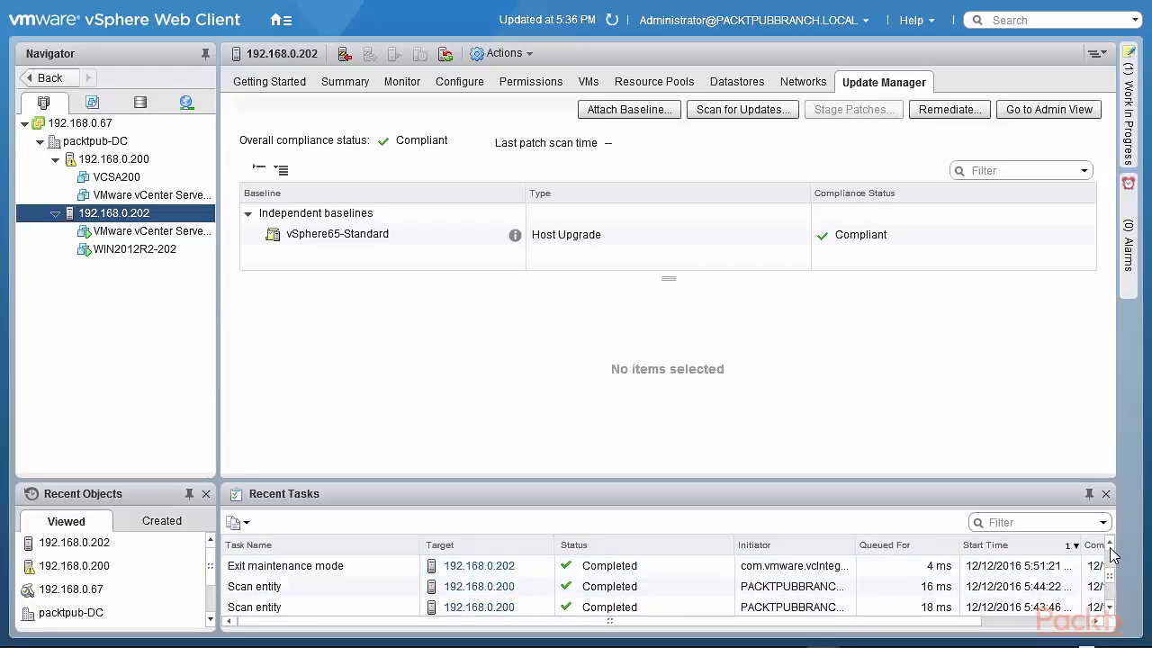
scroll(1113, 553, up, 1)
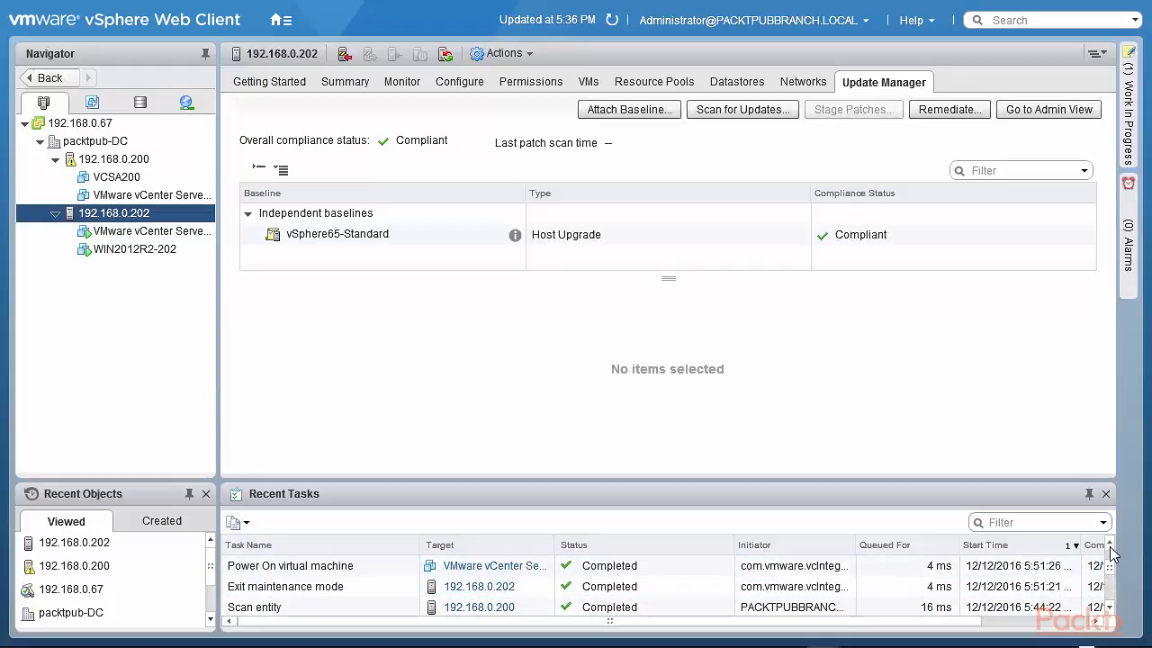
scroll(1113, 553, up, 1)
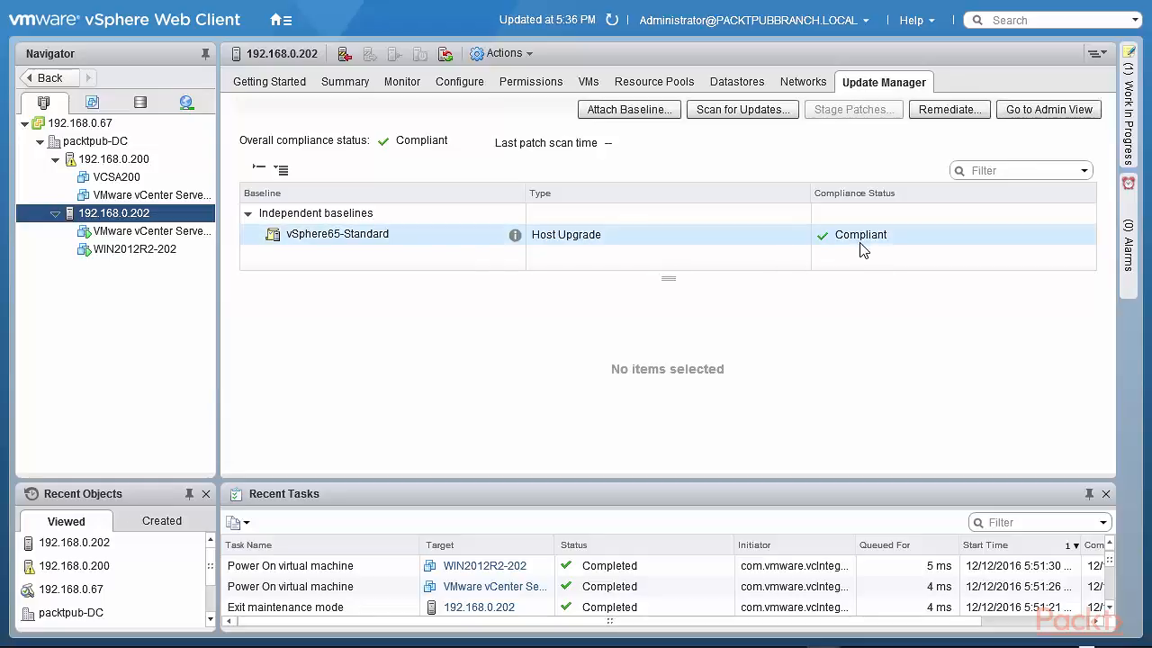
click(355, 85)
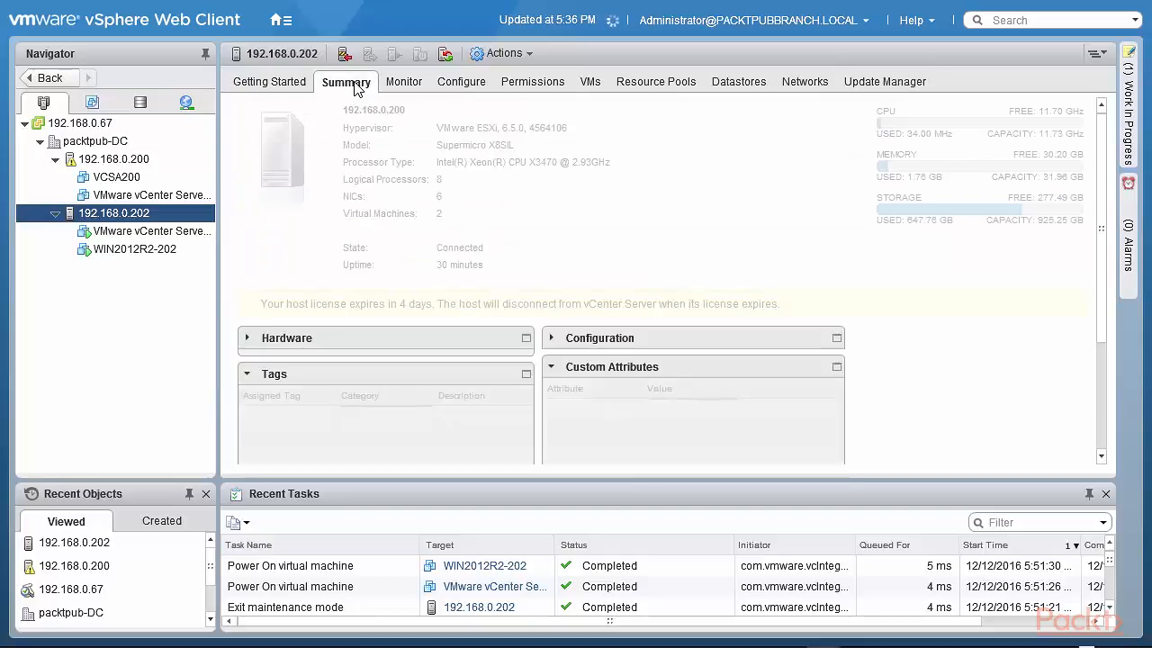